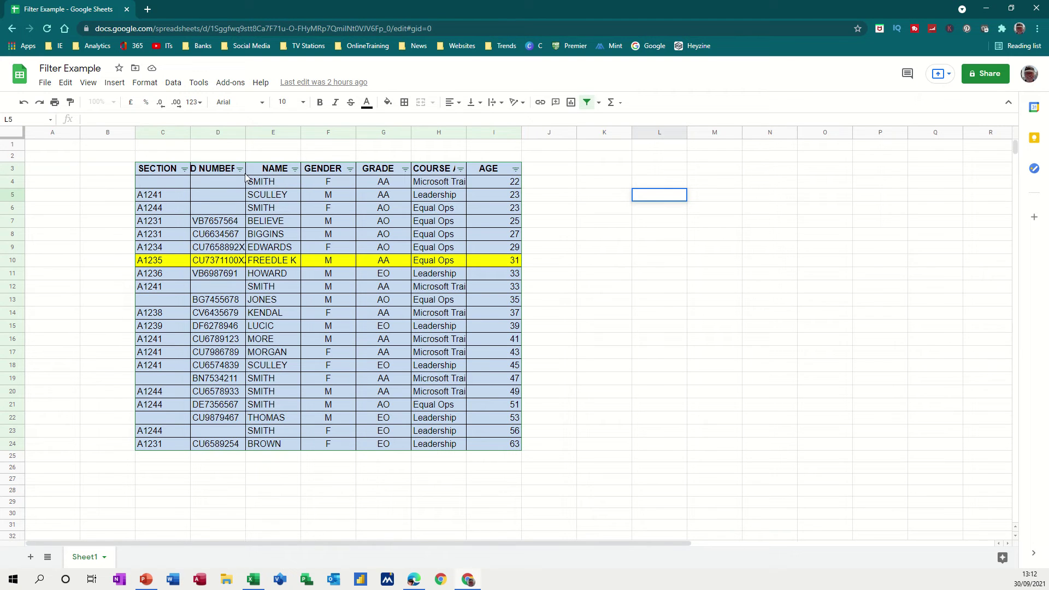
Turn off the existing filter on the student table and select header cell E3
left_click(173, 83)
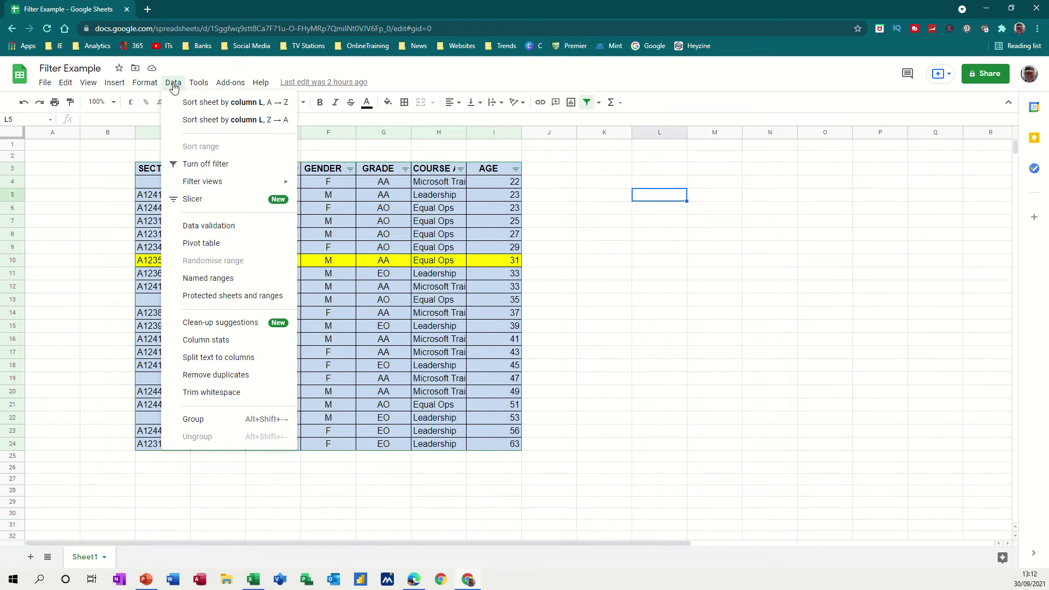
left_click(196, 166)
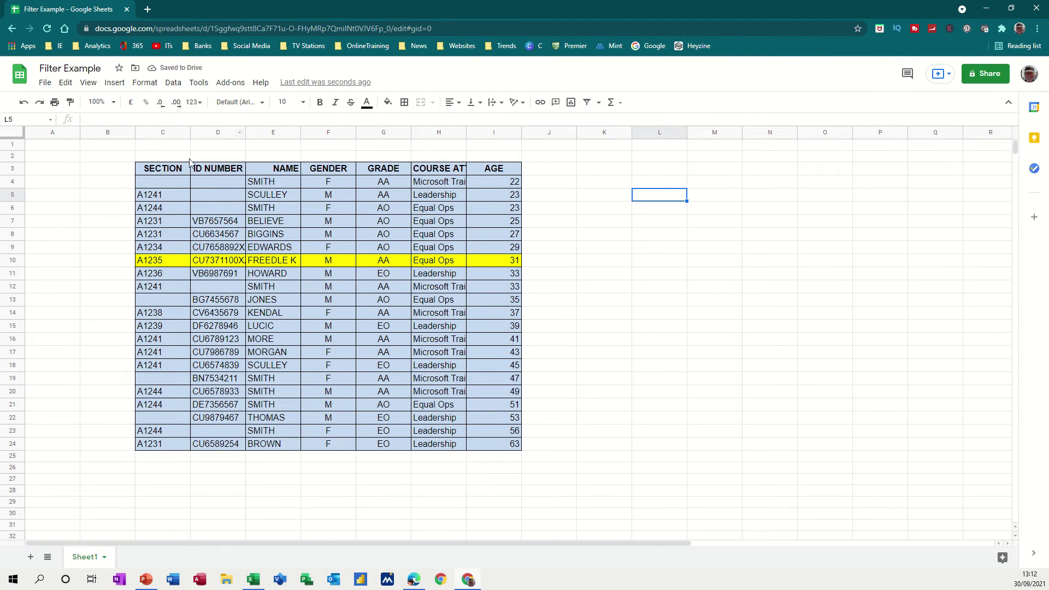
left_click(250, 173)
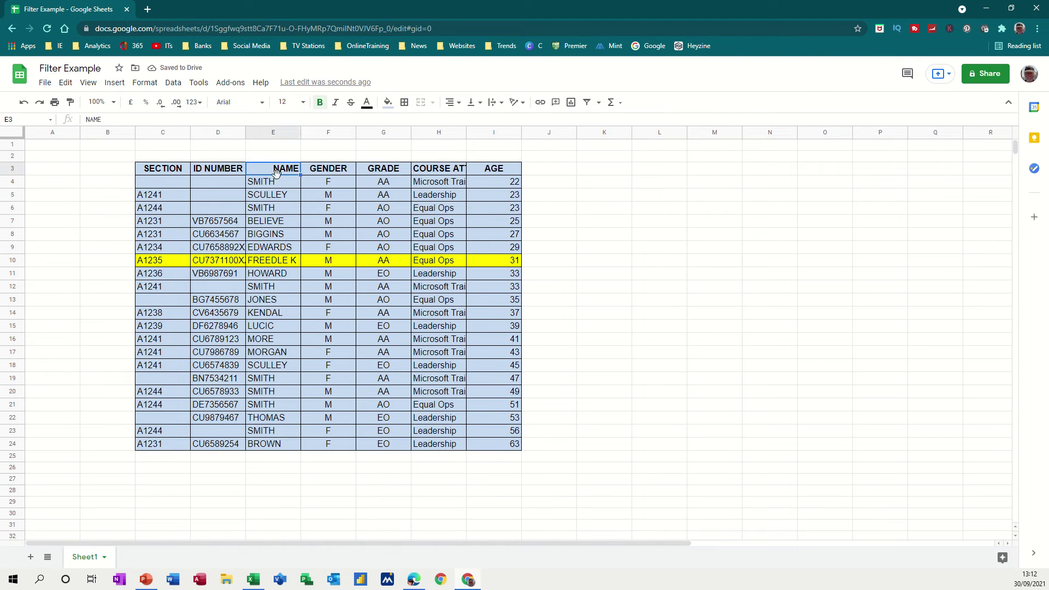
Create a filter on C3:I24 and filter GRADE to show only EO rows
left_click(585, 103)
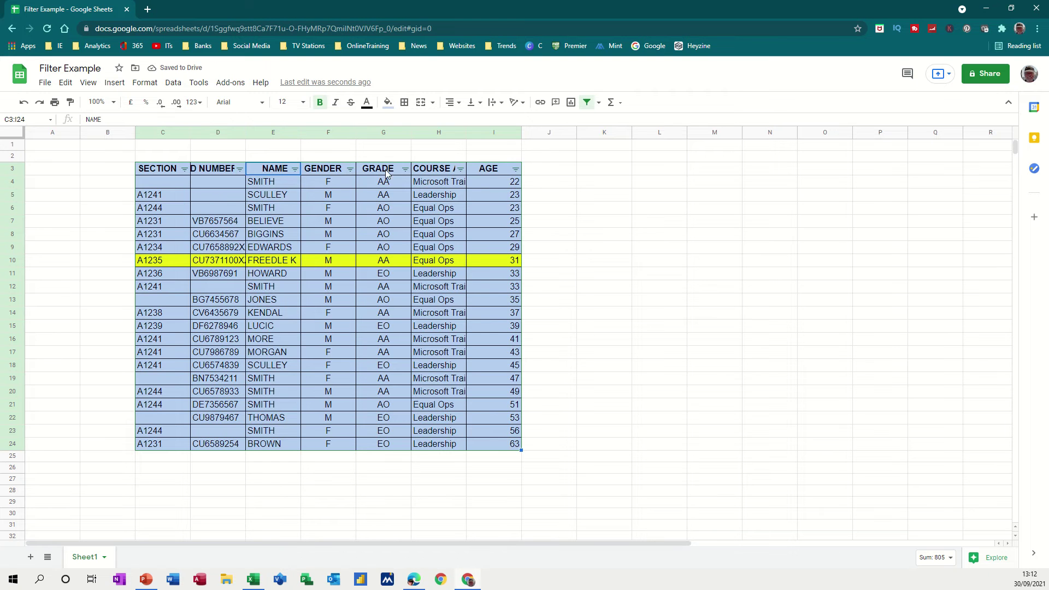
left_click(405, 169)
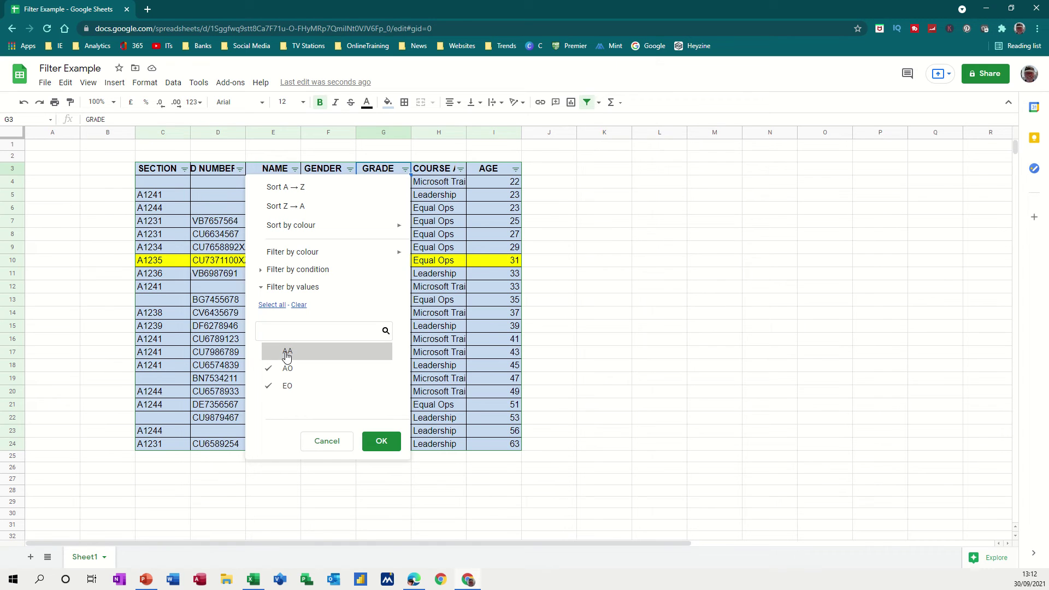
left_click(288, 369)
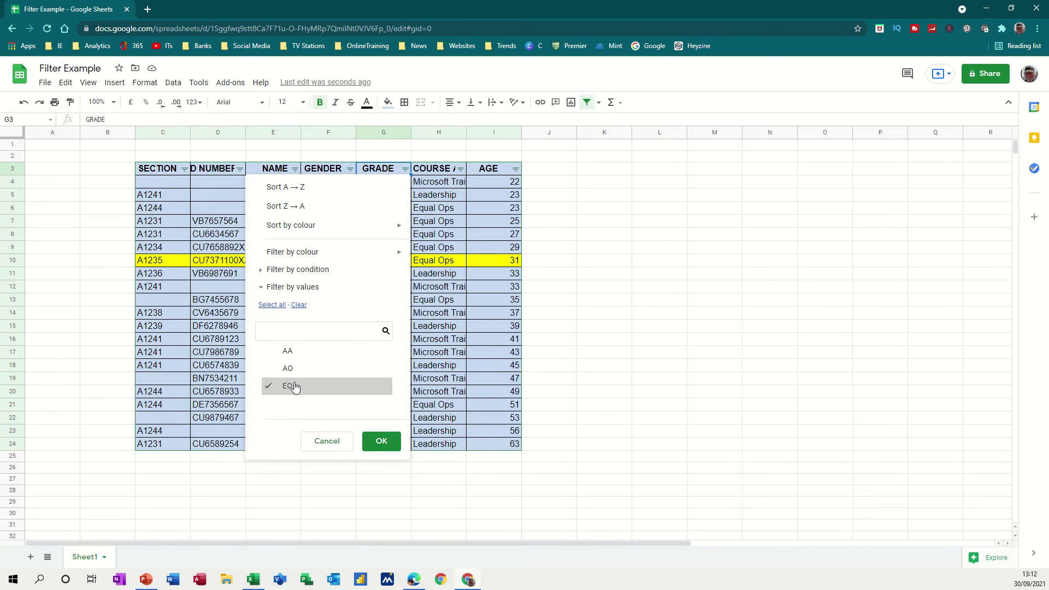
left_click(381, 440)
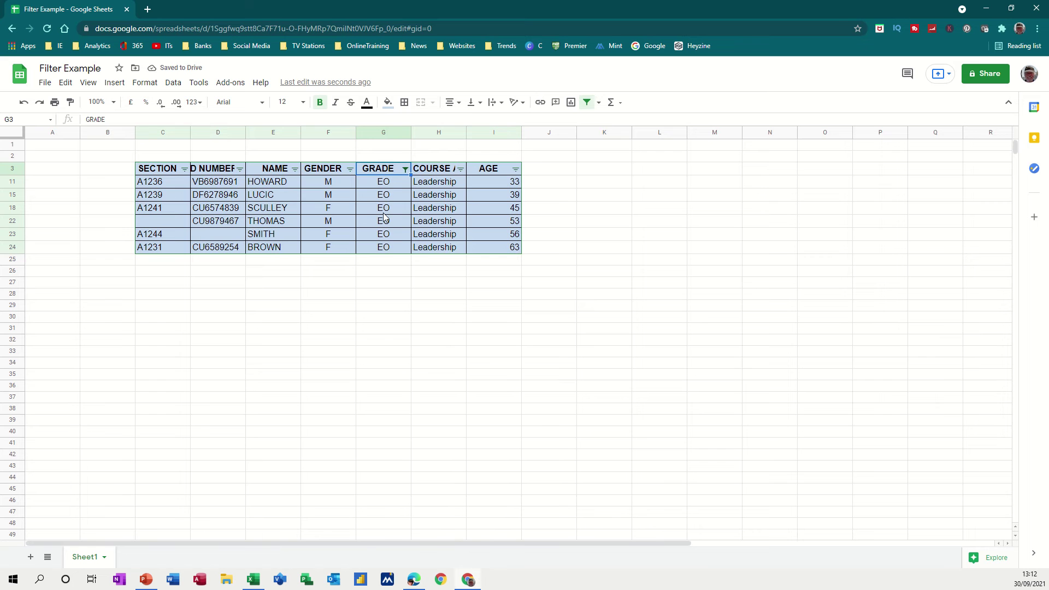
Re-include AA and AO in the GRADE filter so all 21 rows show again
left_click(405, 170)
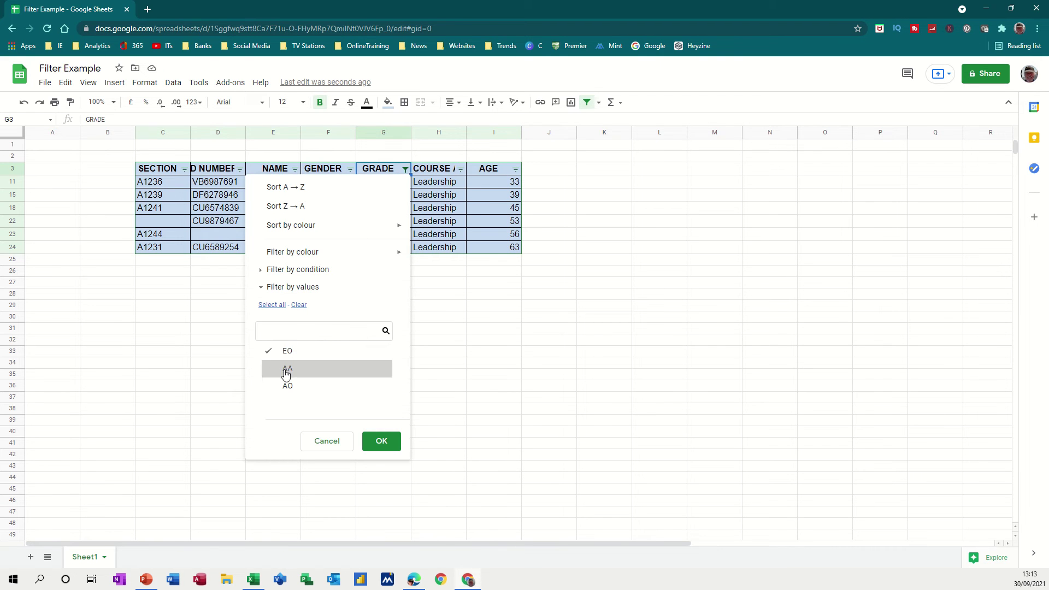
left_click(286, 386)
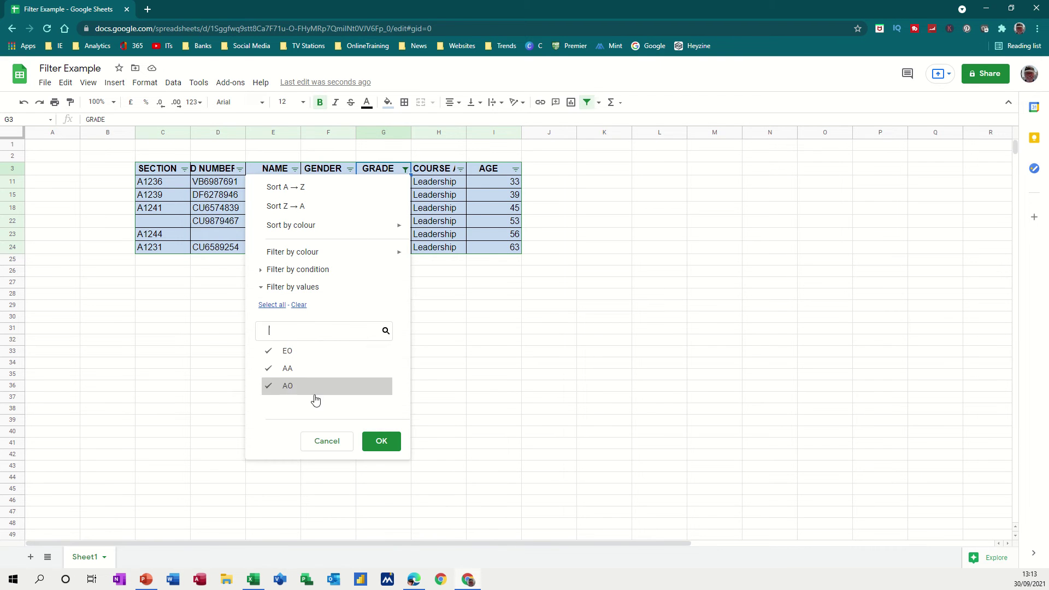
left_click(377, 441)
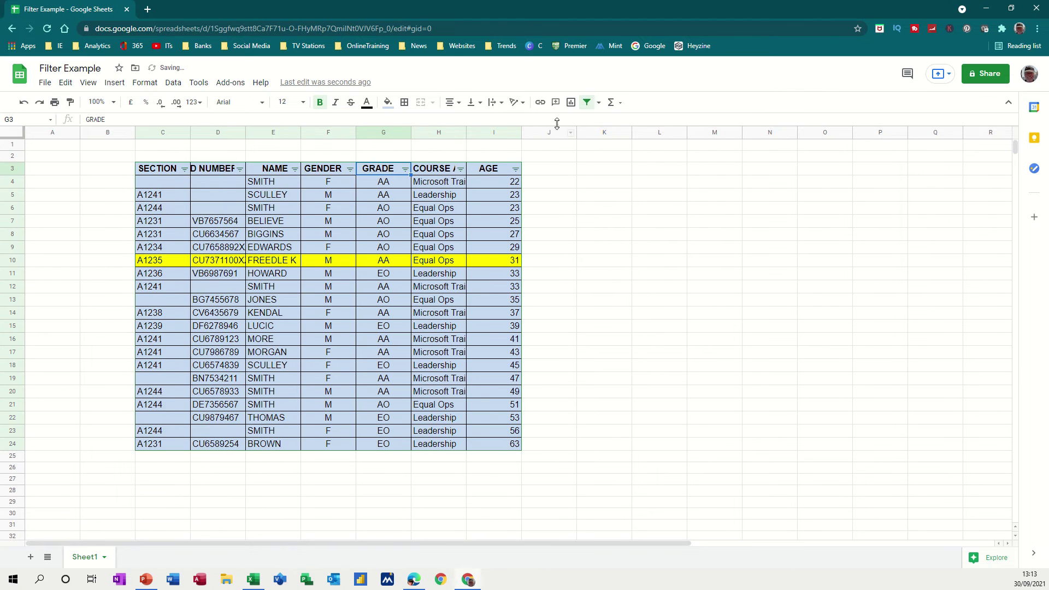
left_click(598, 103)
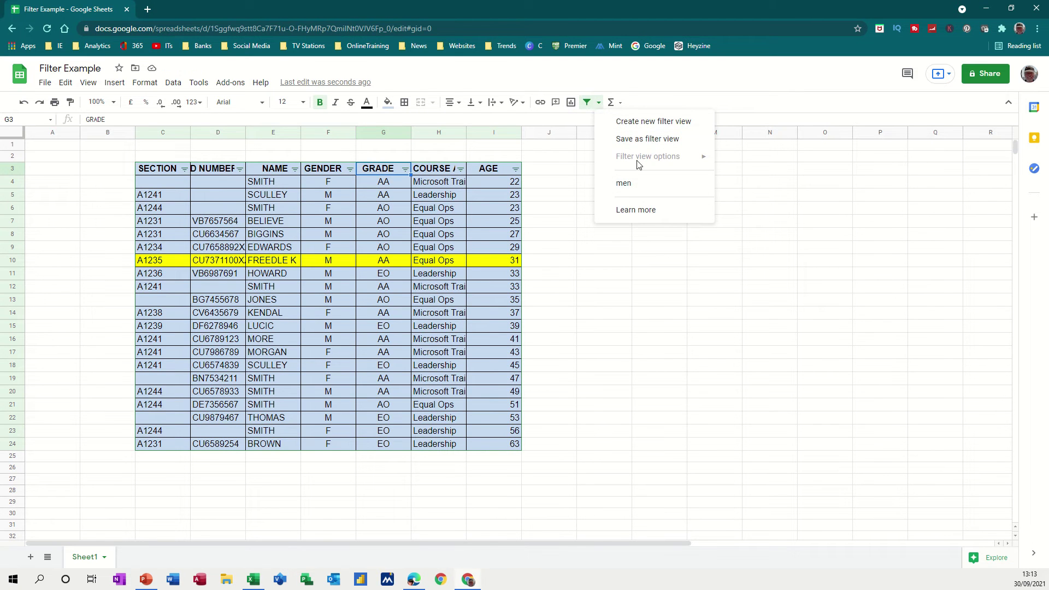
Filter the GENDER column to exclude F, leaving only the 12 male students
left_click(362, 285)
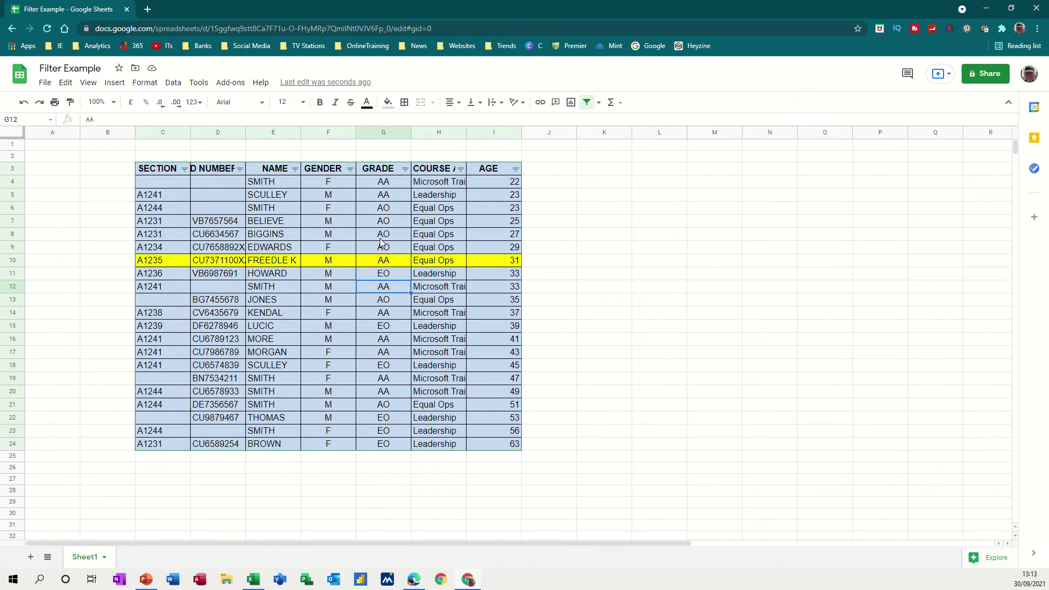
left_click(349, 169)
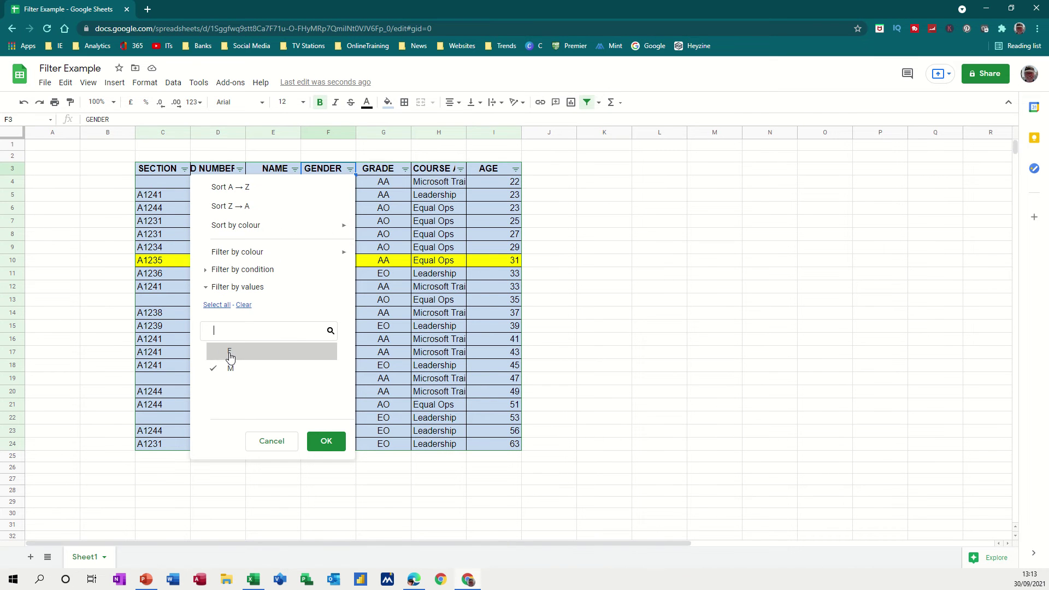
left_click(325, 441)
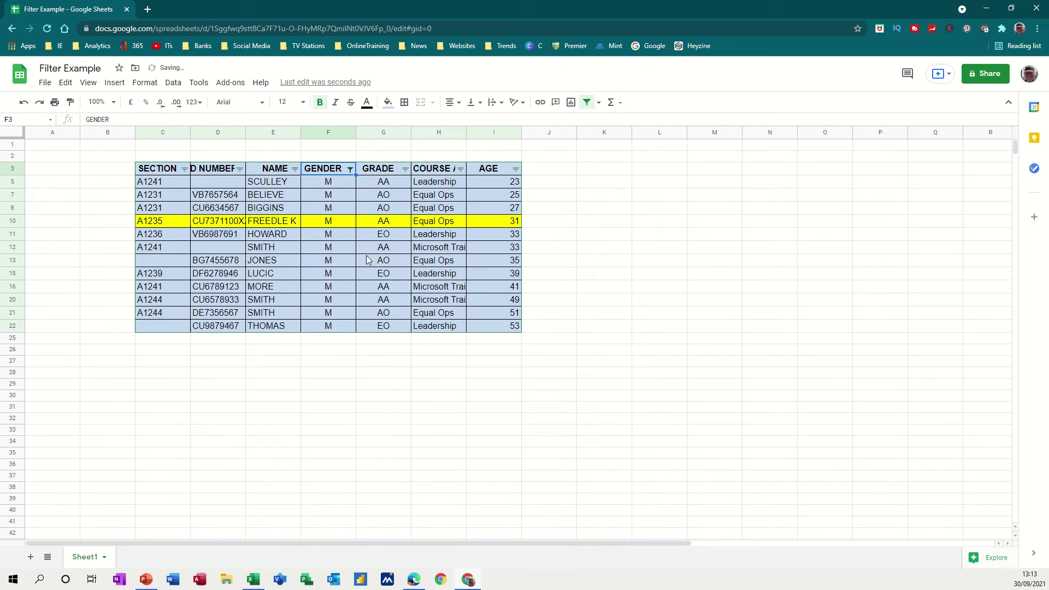
left_click(599, 103)
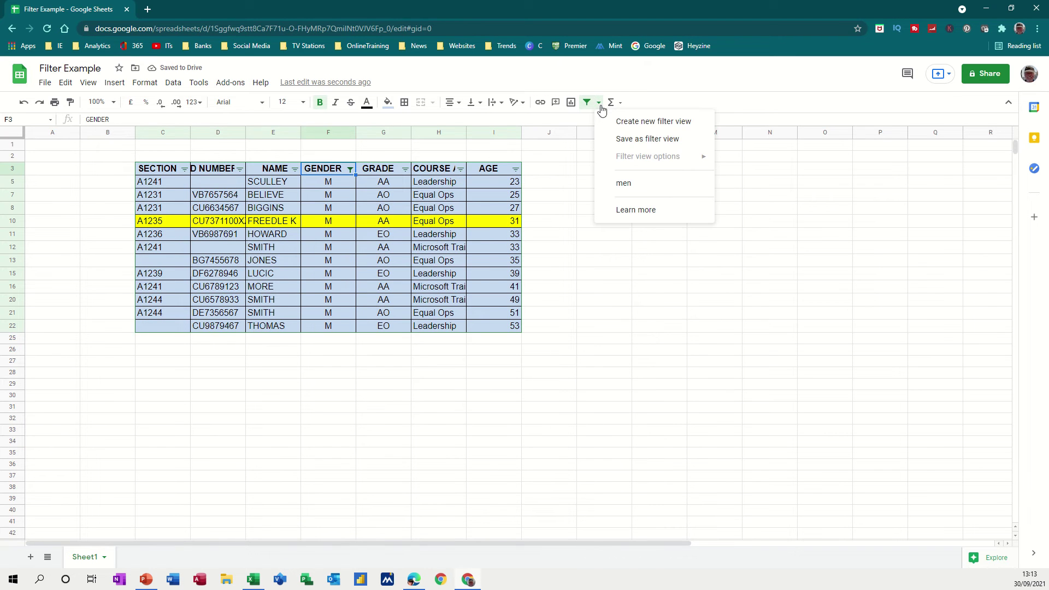
Save the current filtering as a filter view named Men
left_click(636, 140)
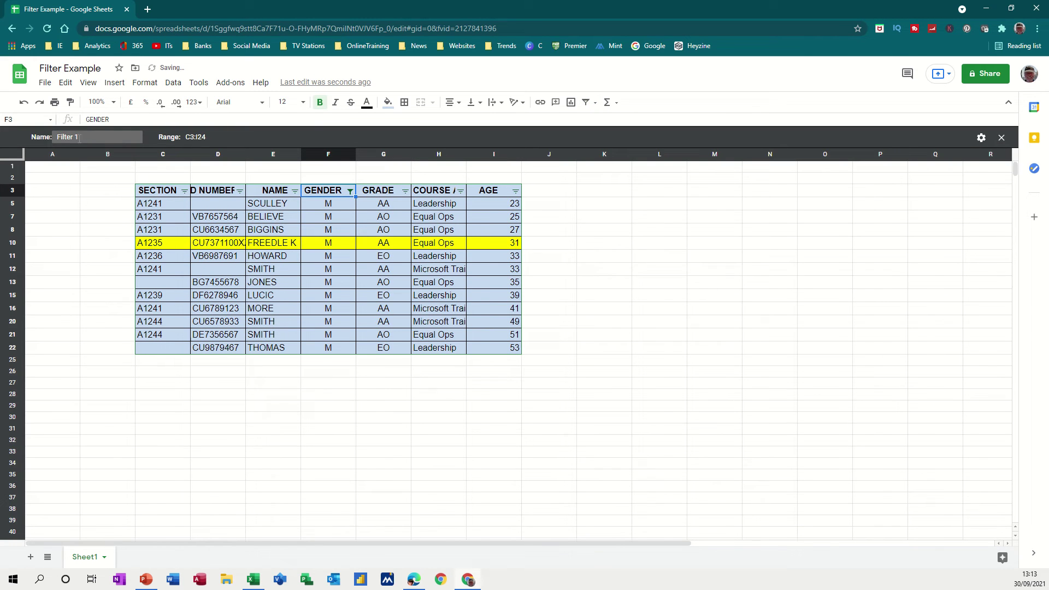
left_click_drag(82, 138, 52, 138)
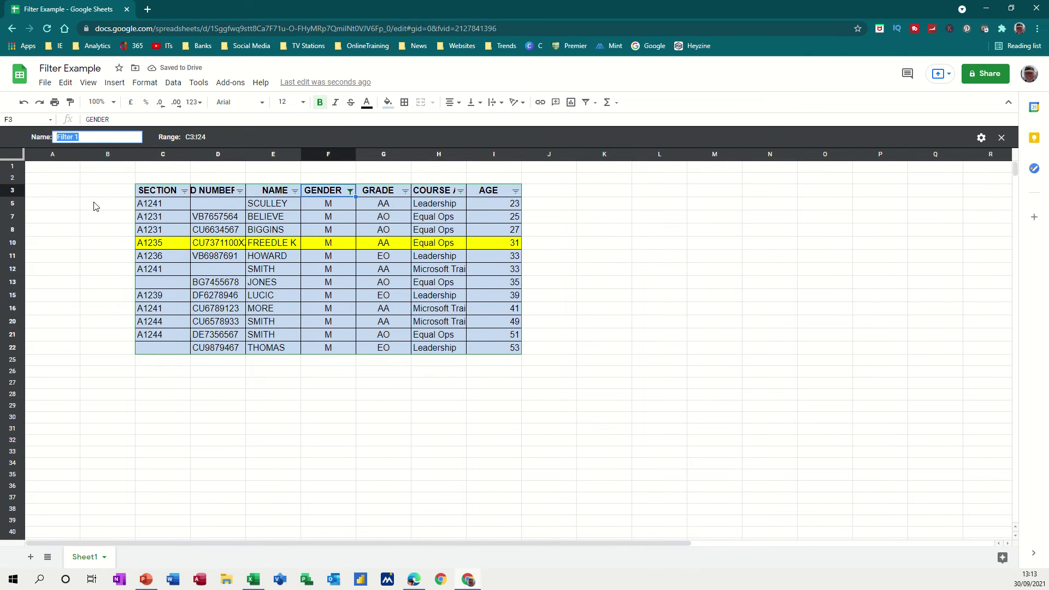
type("Men")
left_click(383, 295)
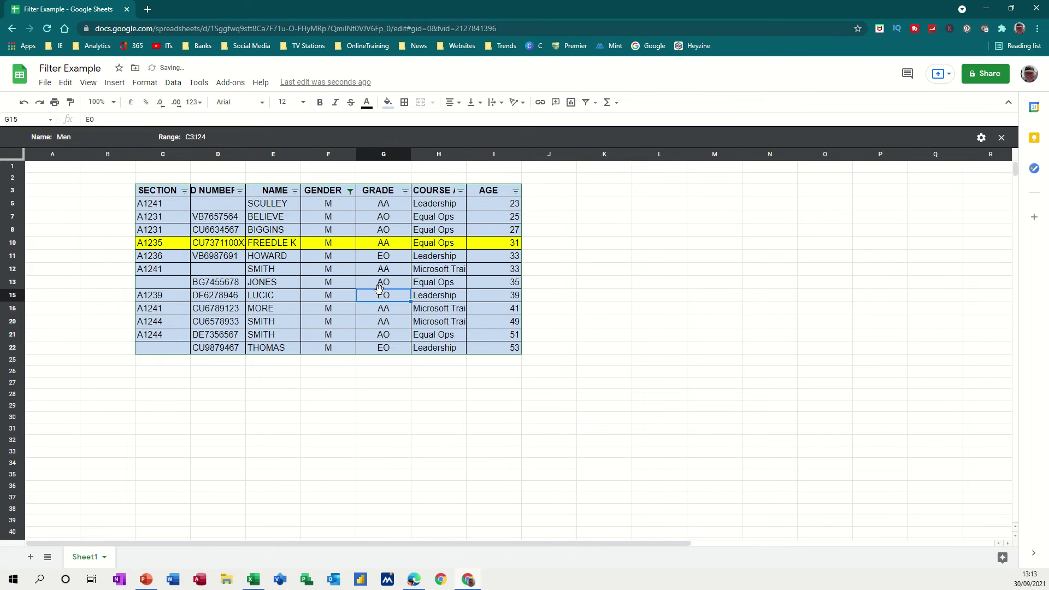
Tick F in the Men view's GENDER filter so all rows show
left_click(350, 191)
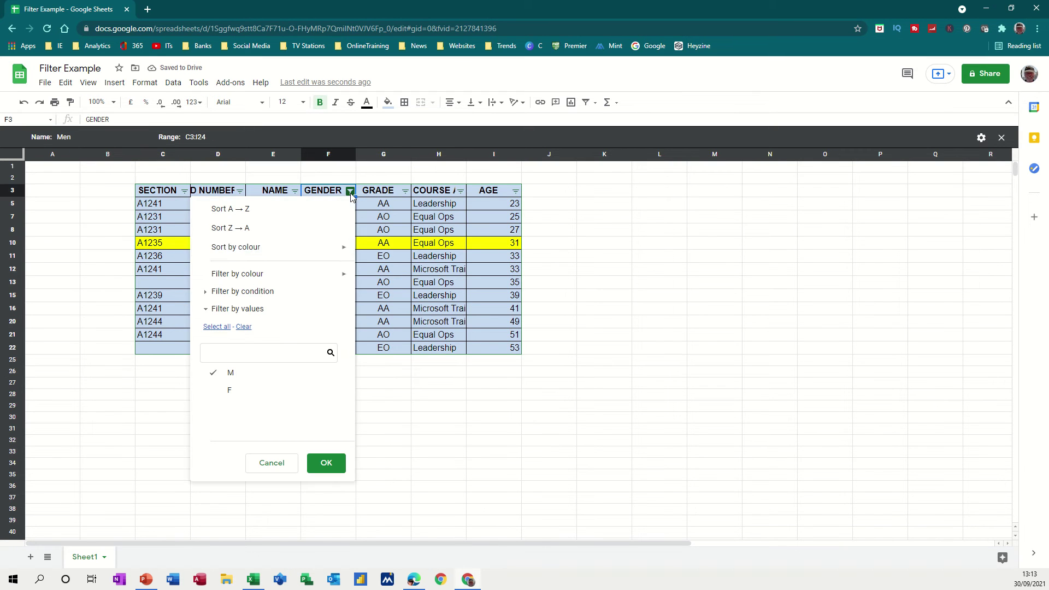
left_click(224, 390)
left_click(322, 463)
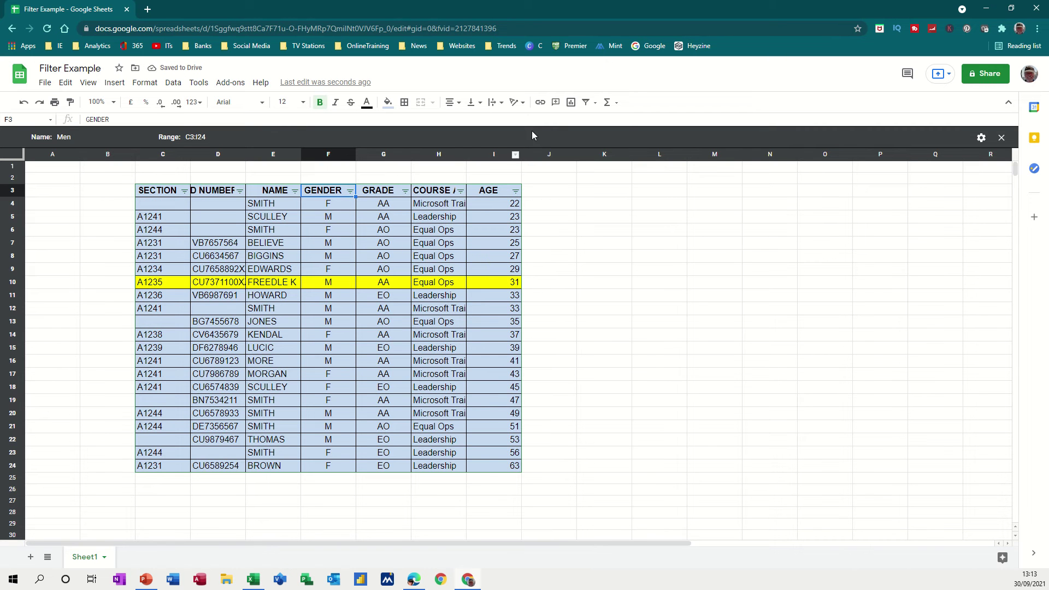
Switch to the saved men filter view and select a GENDER cell
left_click(595, 105)
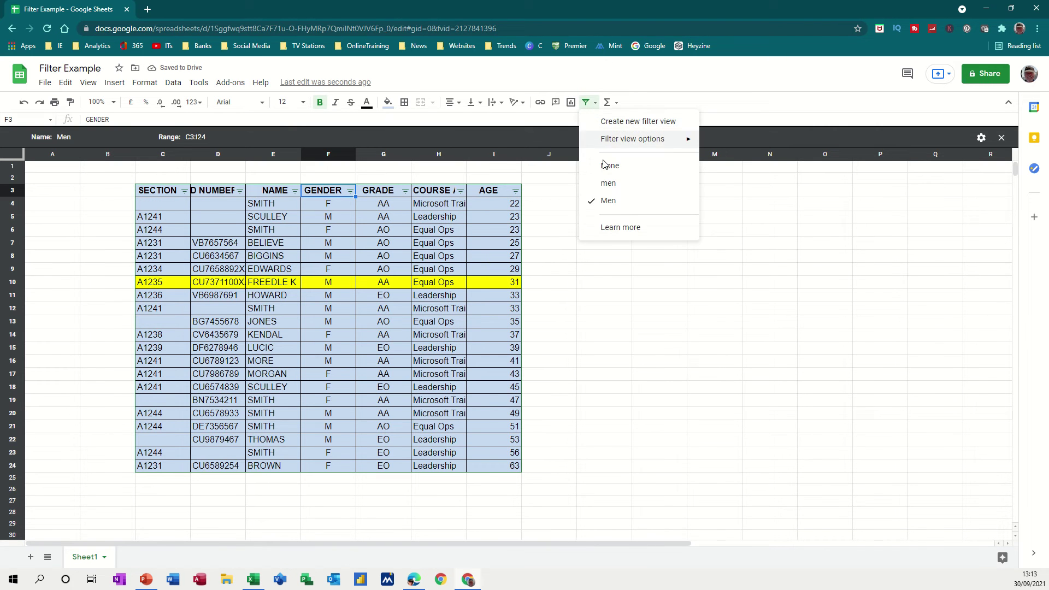
left_click(610, 203)
left_click(593, 103)
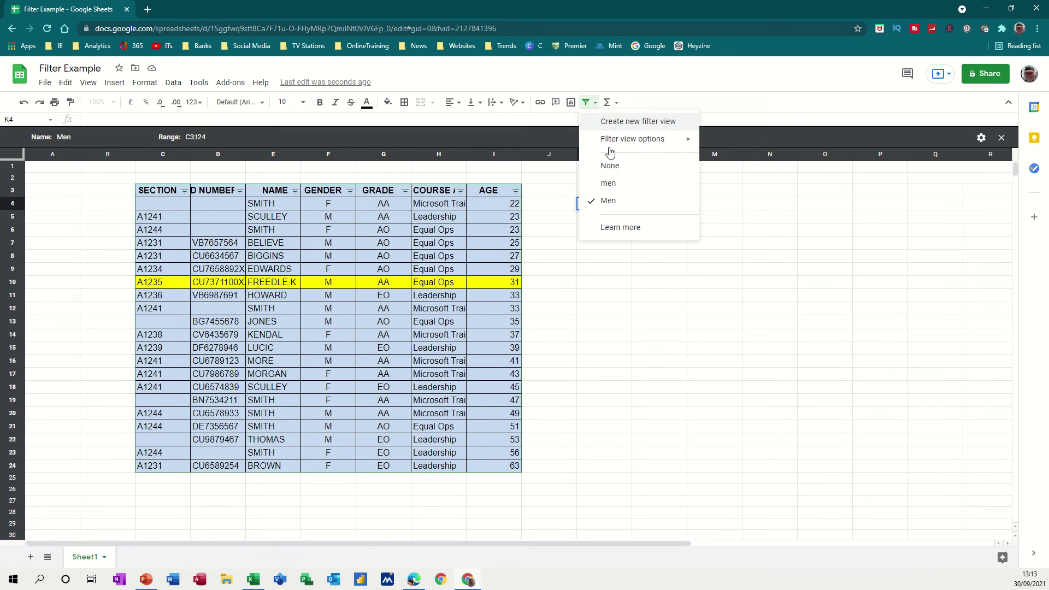
left_click(608, 185)
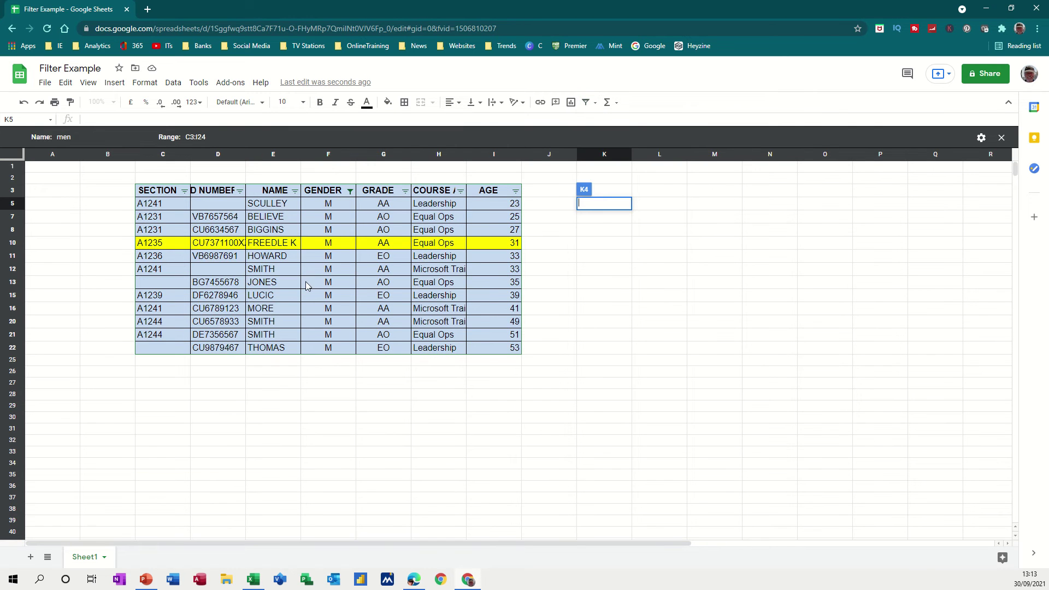
left_click(330, 219)
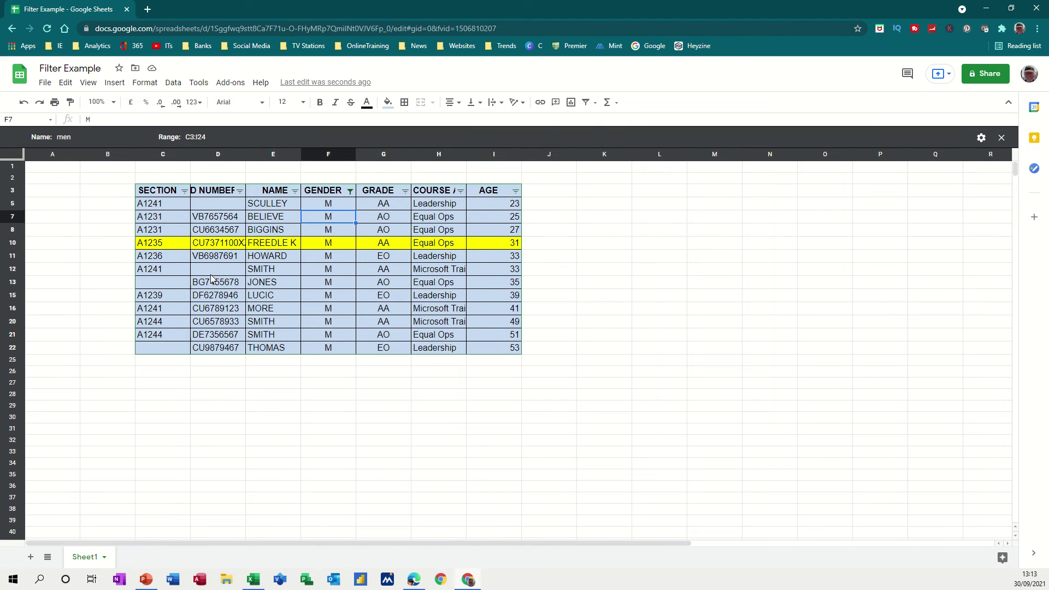
Include F alongside M in the GENDER filter, showing all 21 rows
left_click(349, 191)
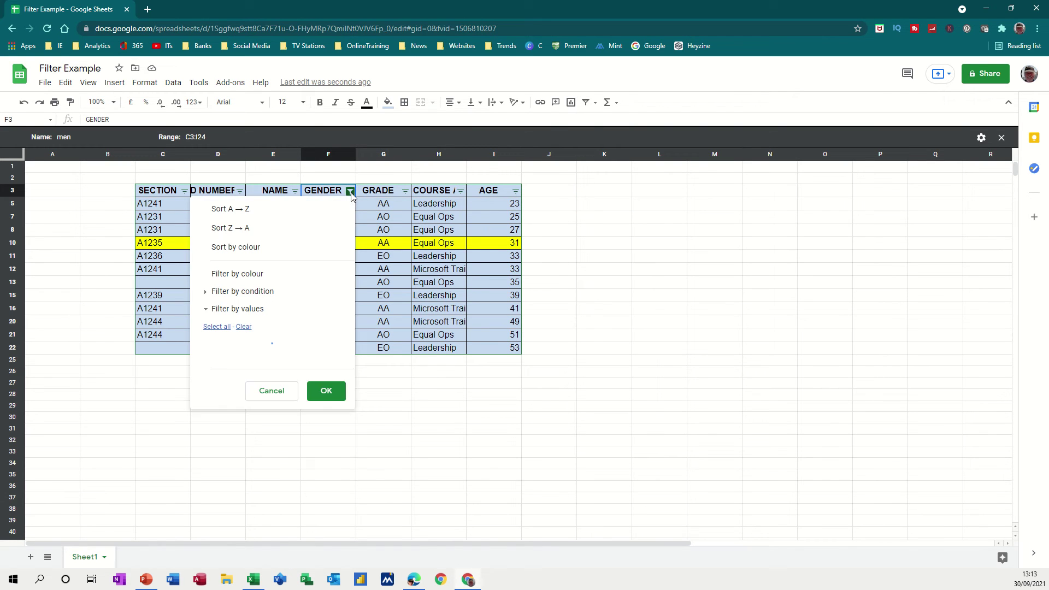
left_click(230, 390)
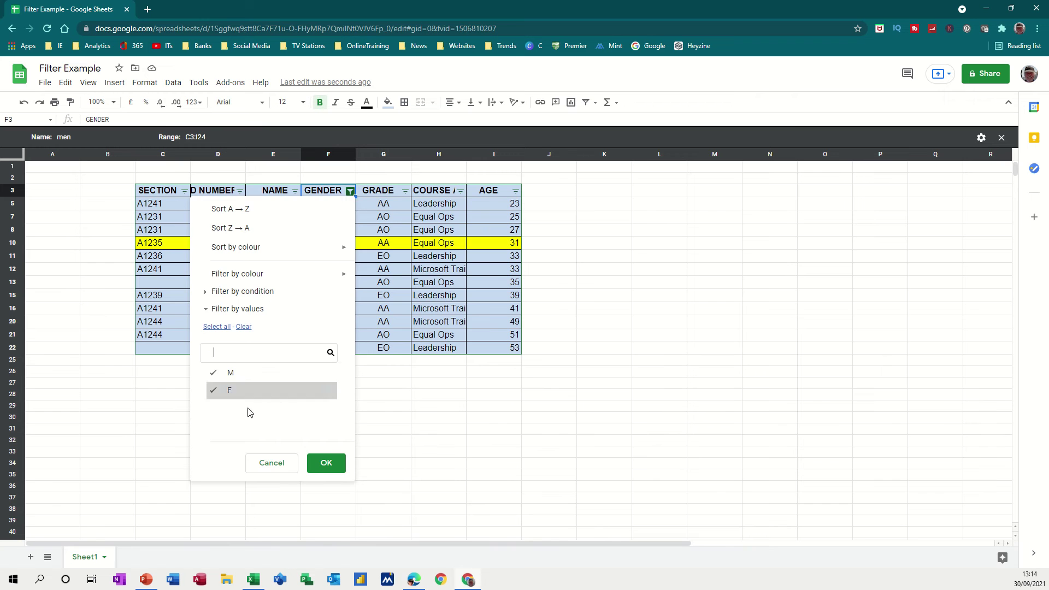
left_click(321, 463)
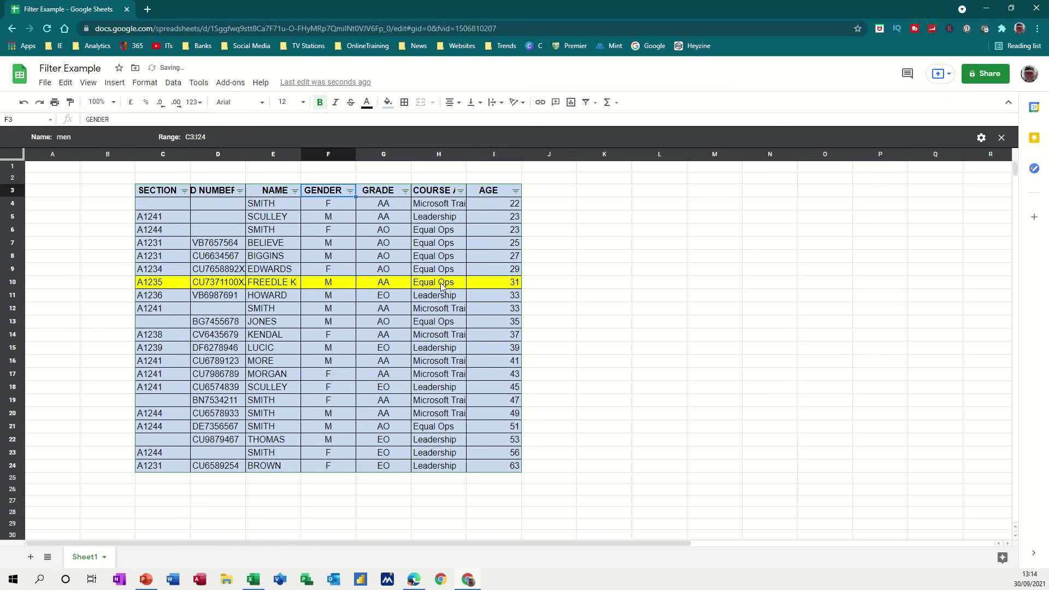
Filter the AGE column by condition 'greater than' 35, leaving ages 37 to 63
left_click(515, 191)
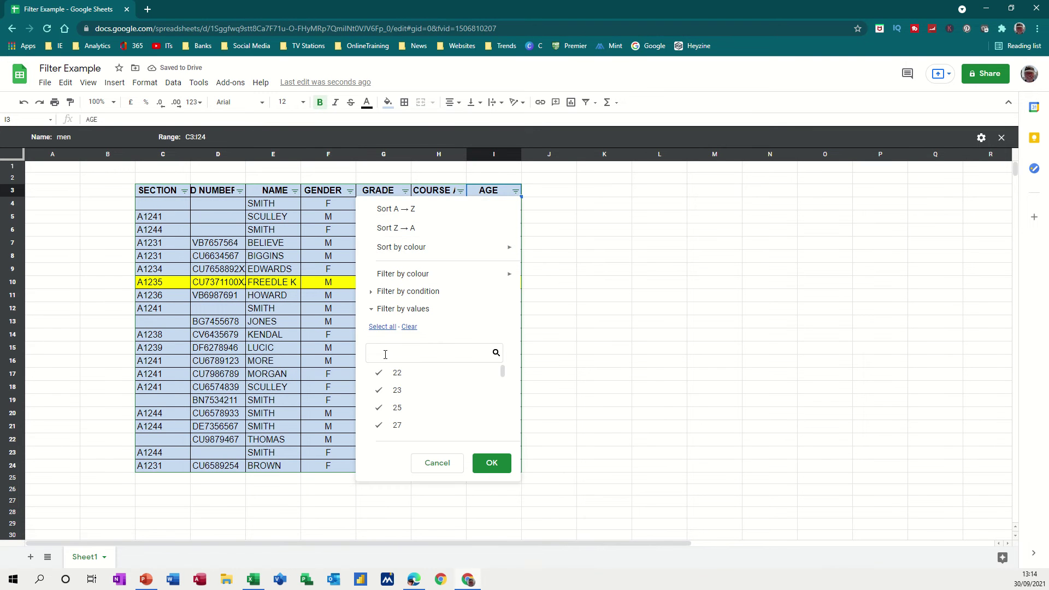
scroll(418, 418, "down", 3)
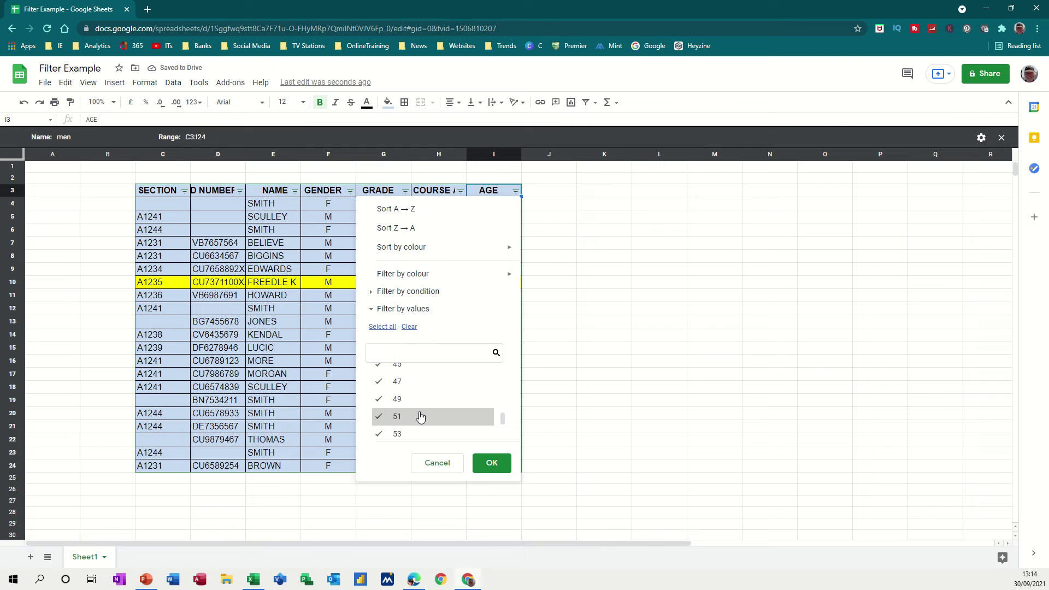
scroll(420, 417, "down", 2)
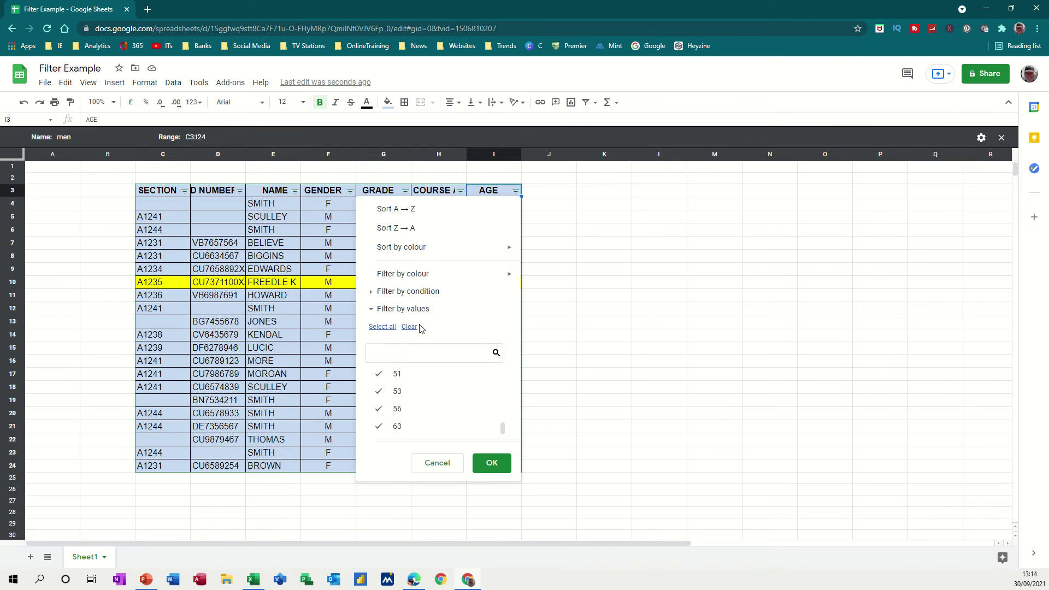
left_click(426, 292)
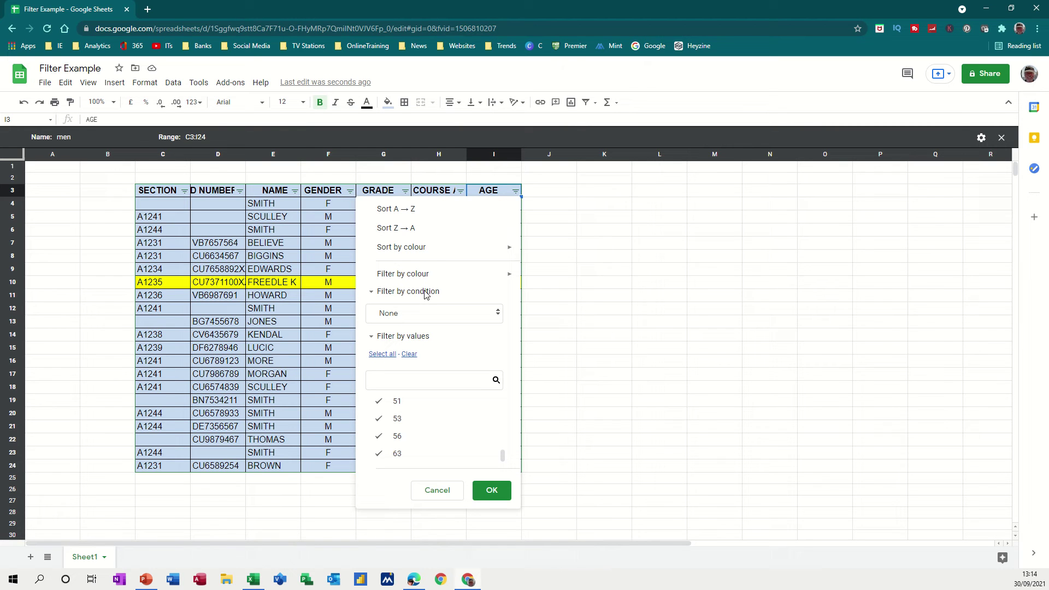
left_click(497, 317)
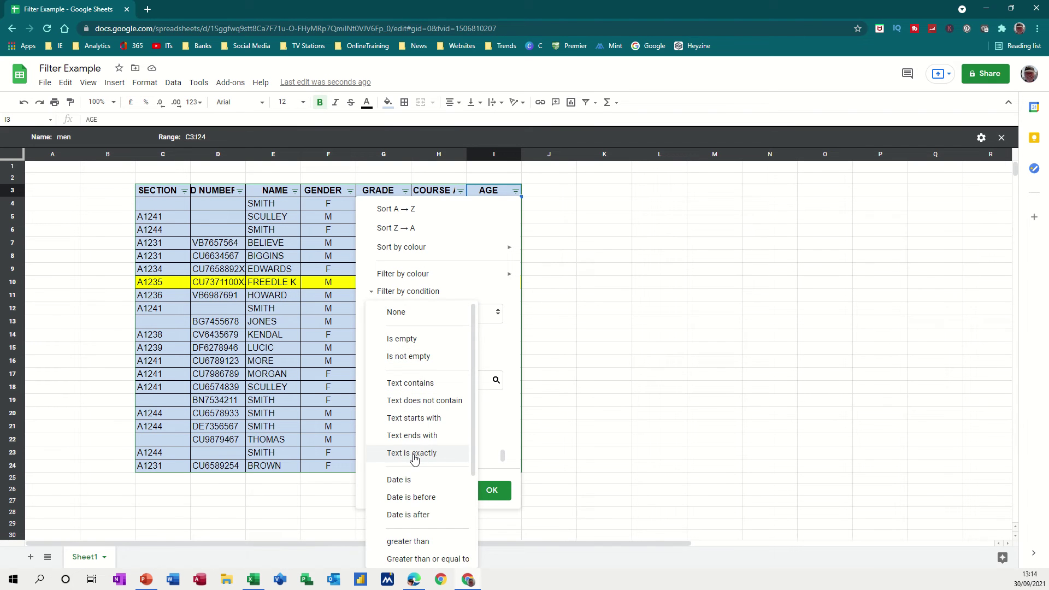
scroll(410, 445, "down", 2)
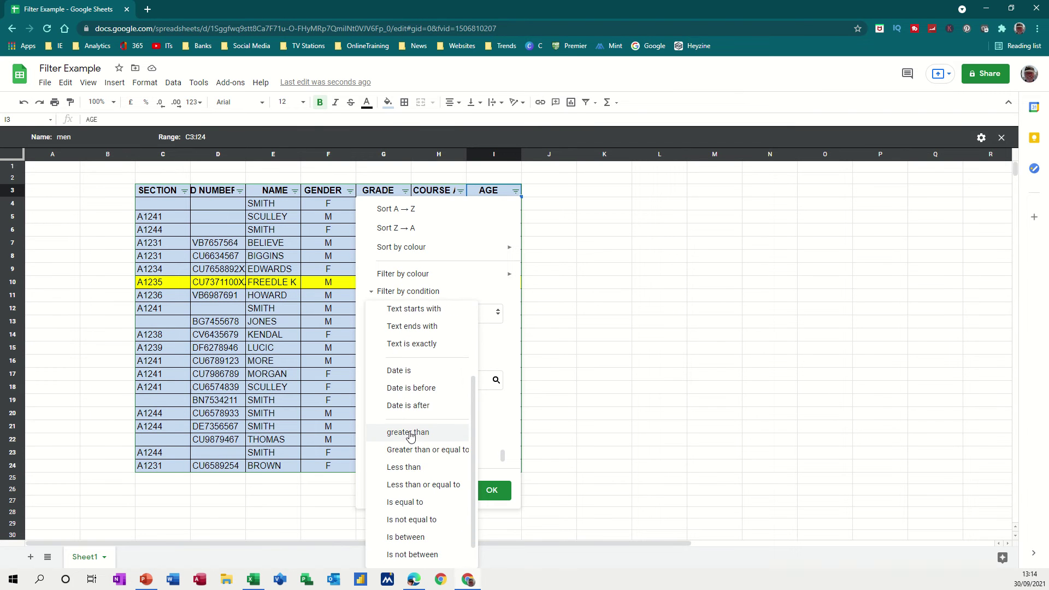
left_click(410, 432)
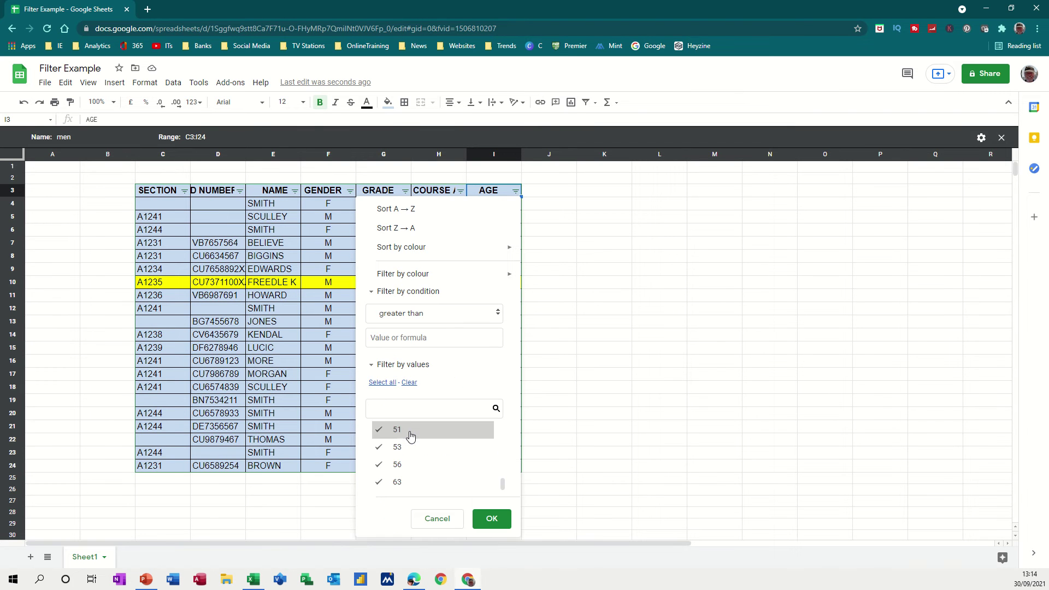
left_click(405, 338)
type("35")
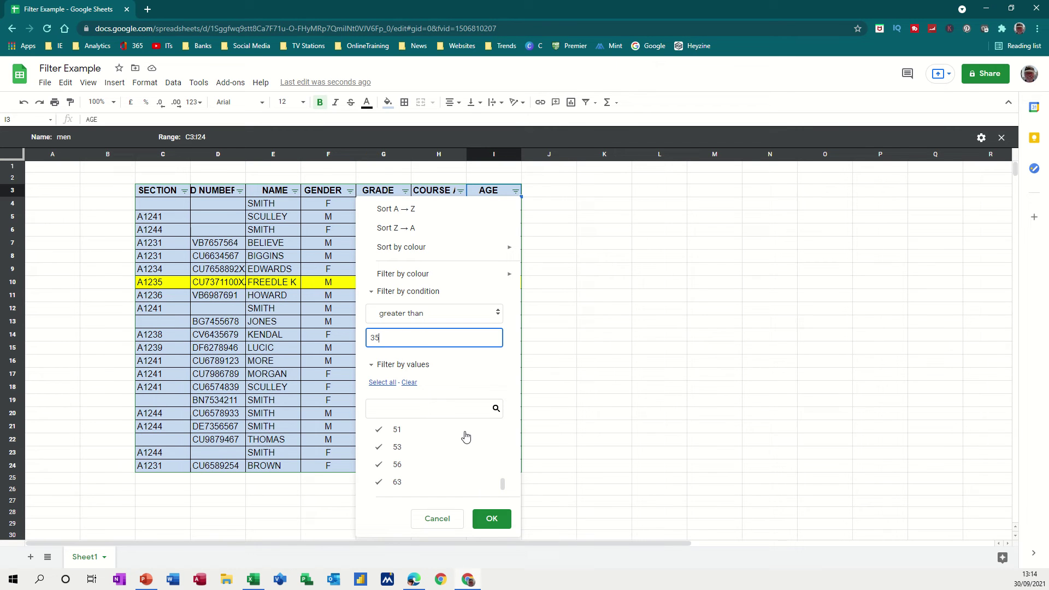
left_click(491, 519)
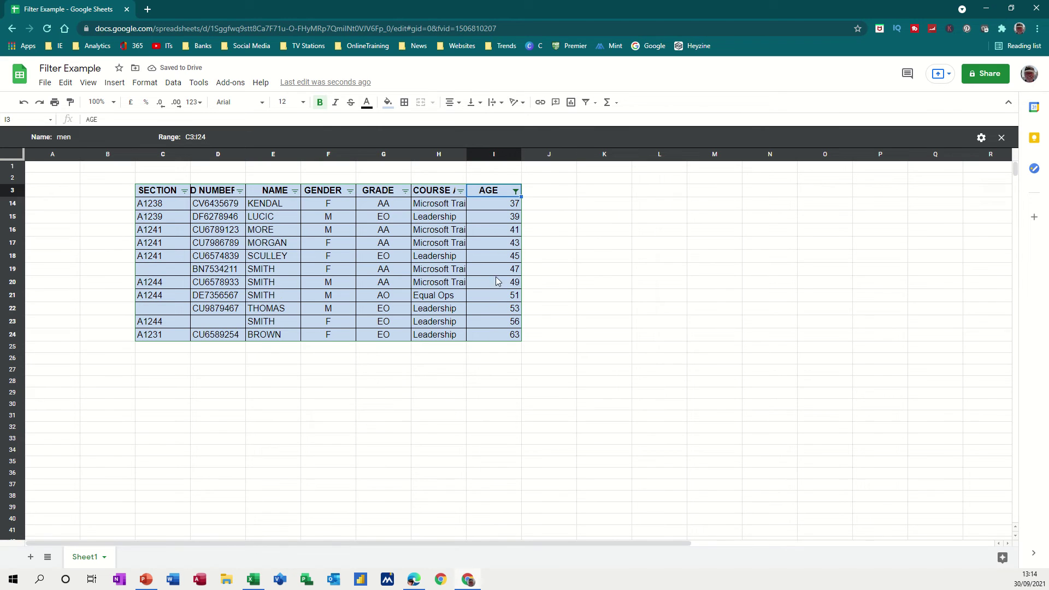
Clear all ticked values in the AGE column's Filter by values list
left_click(515, 191)
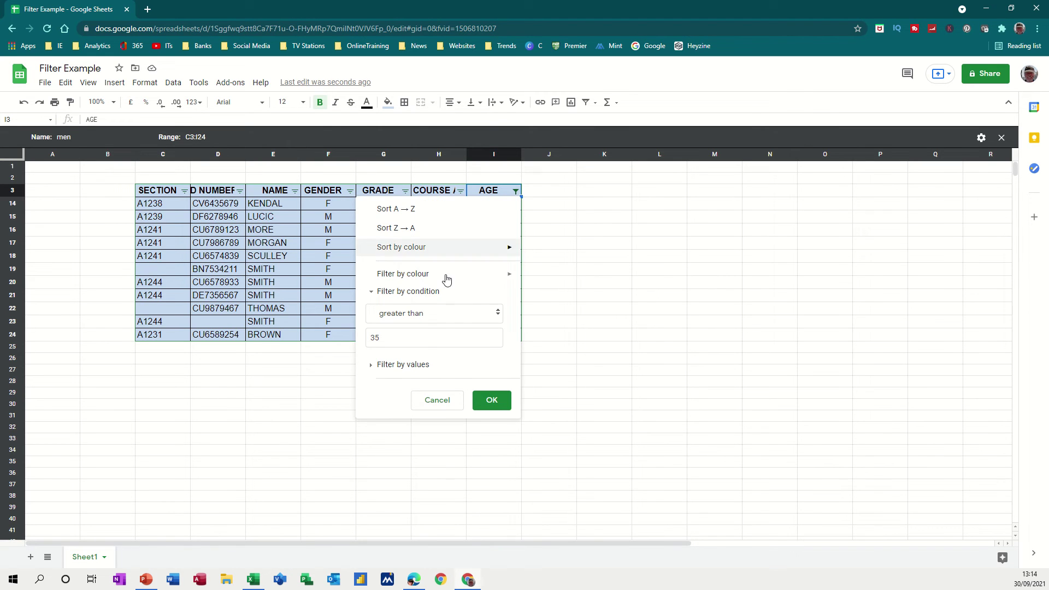
left_click(375, 367)
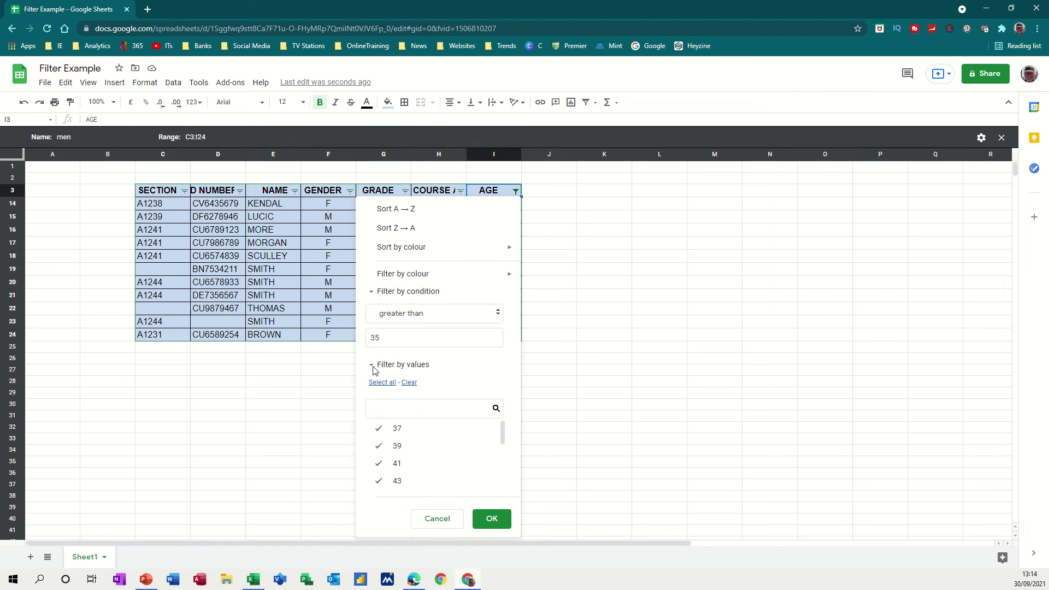
left_click(410, 383)
left_click(489, 518)
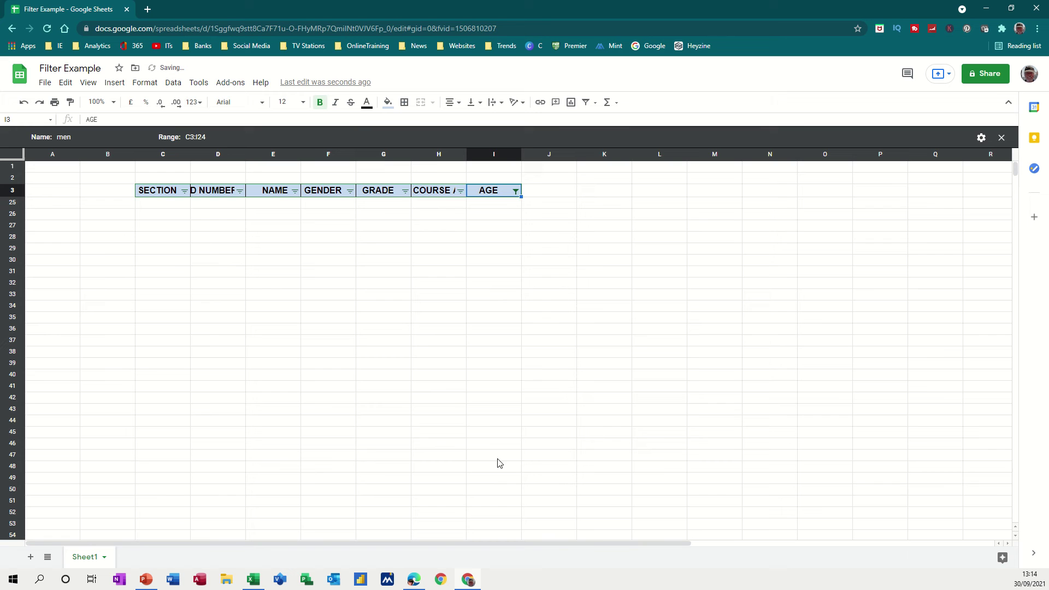
Delete the 35 condition value from the AGE filter, showing ages 22 to 35
left_click(516, 193)
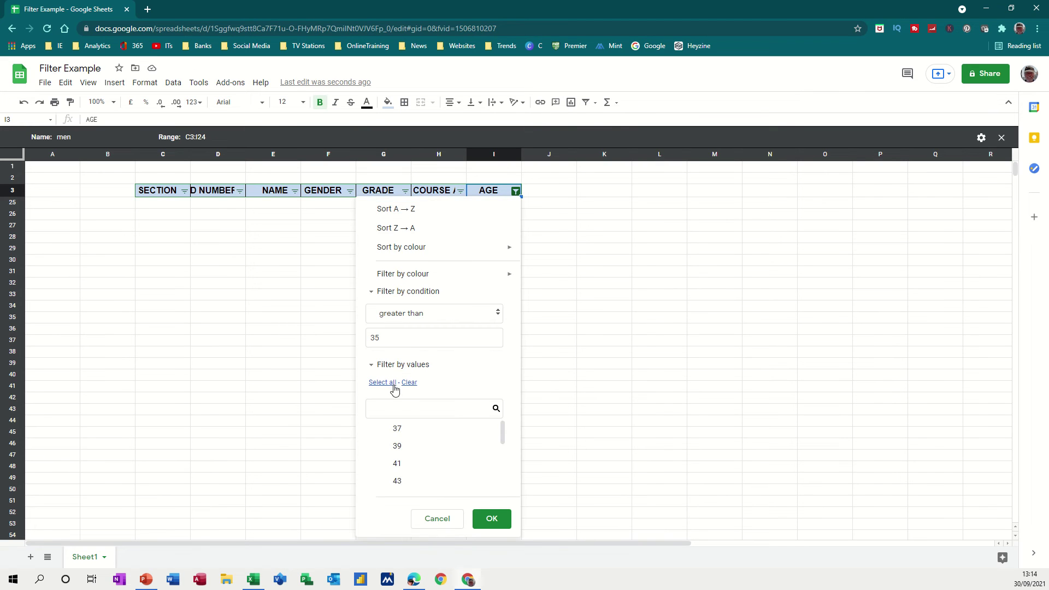
left_click_drag(382, 338, 360, 340)
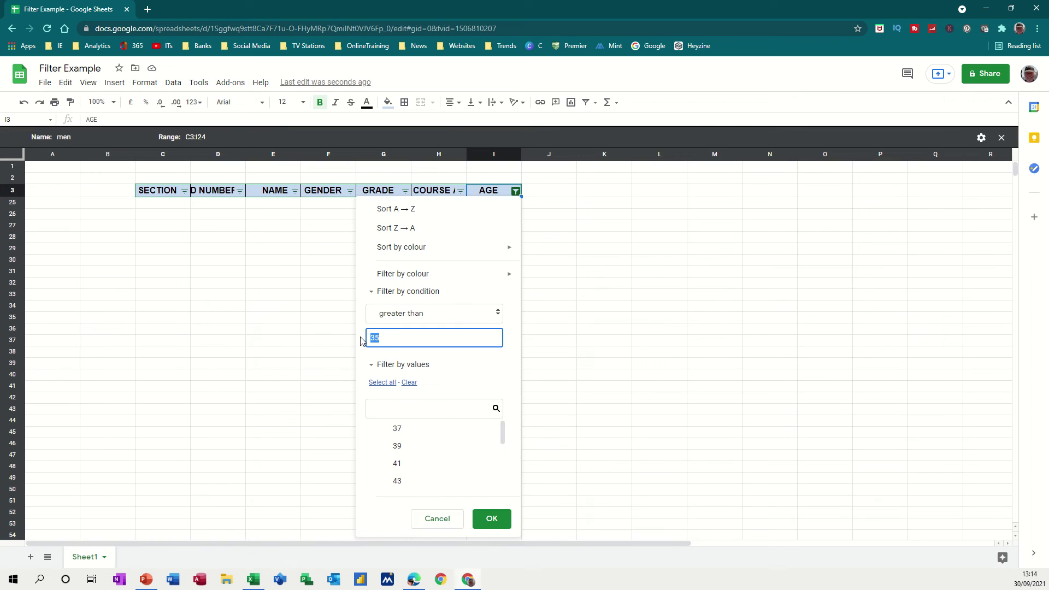
key("BackSpace")
left_click(409, 382)
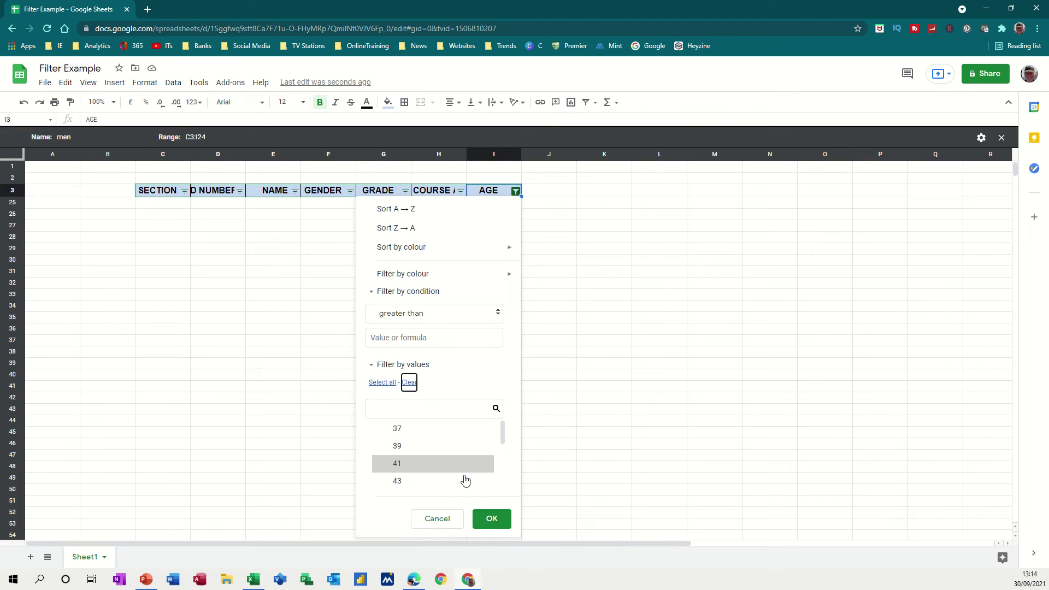
left_click(488, 518)
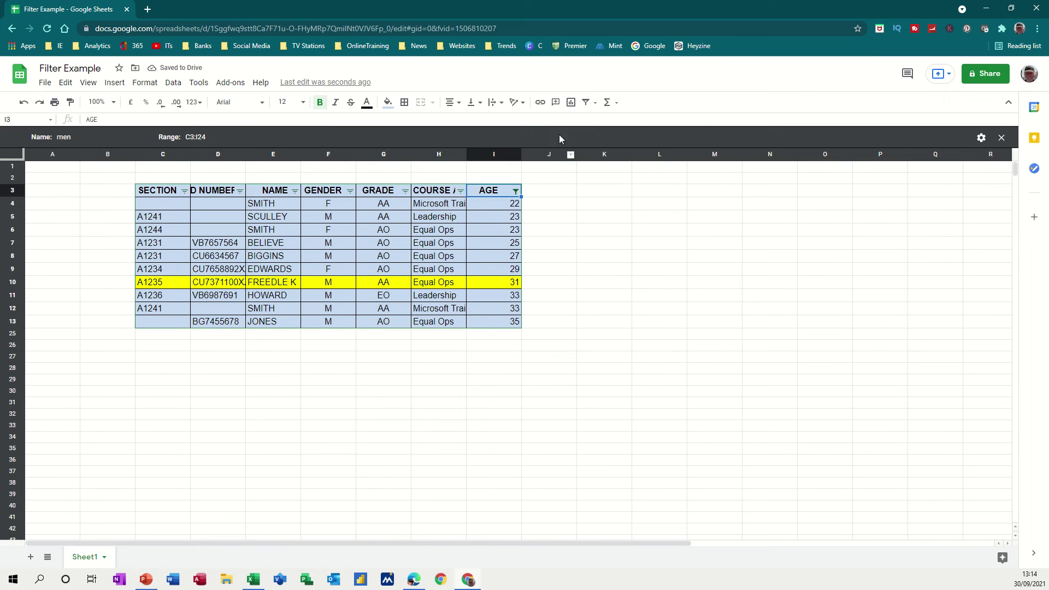
Close the men filter view, returning to the sheet's own filter
left_click(589, 102)
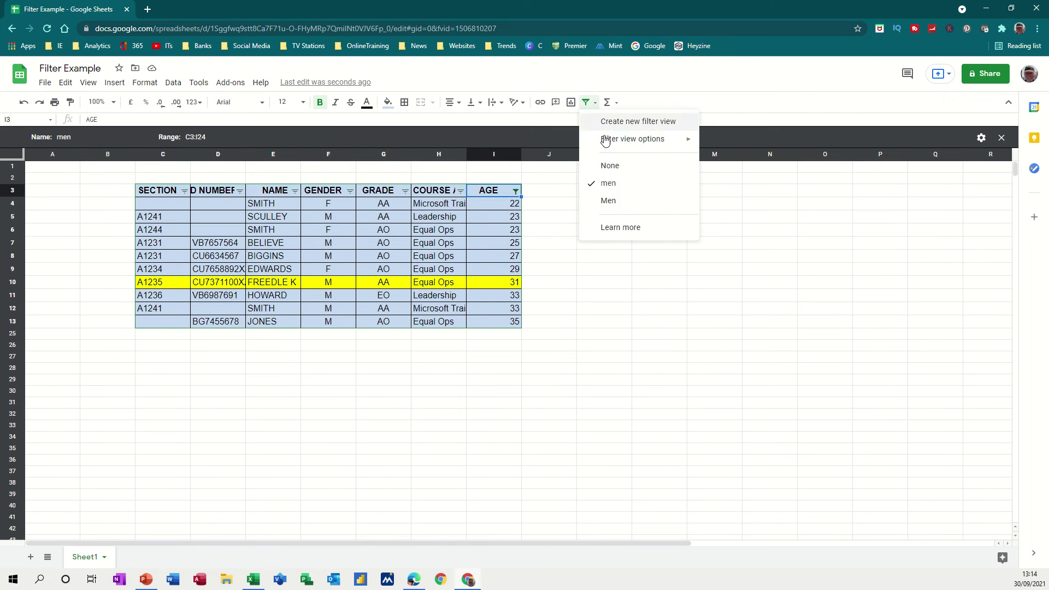
left_click(610, 169)
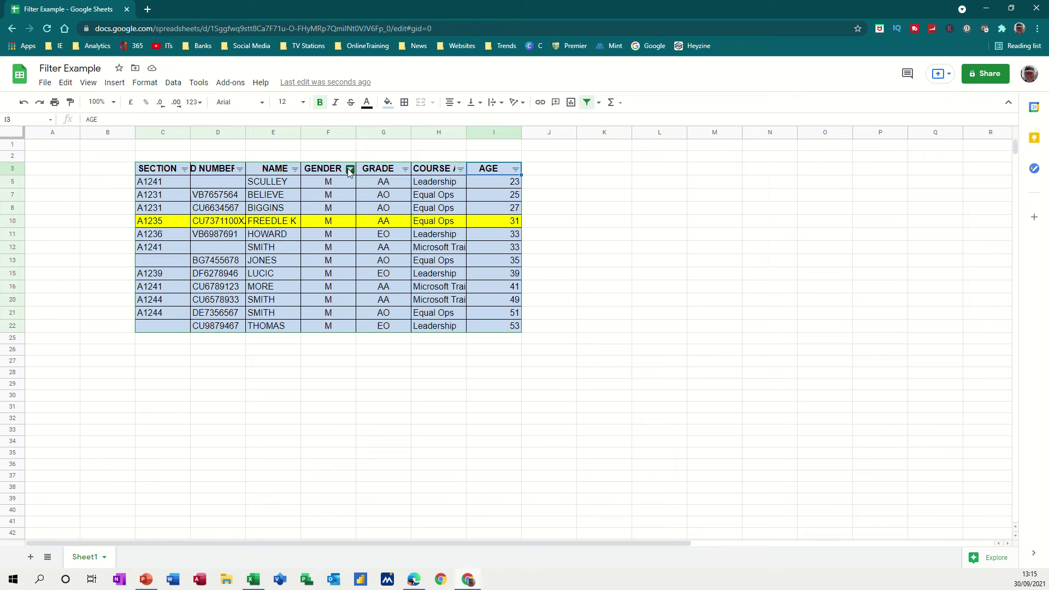
left_click(599, 103)
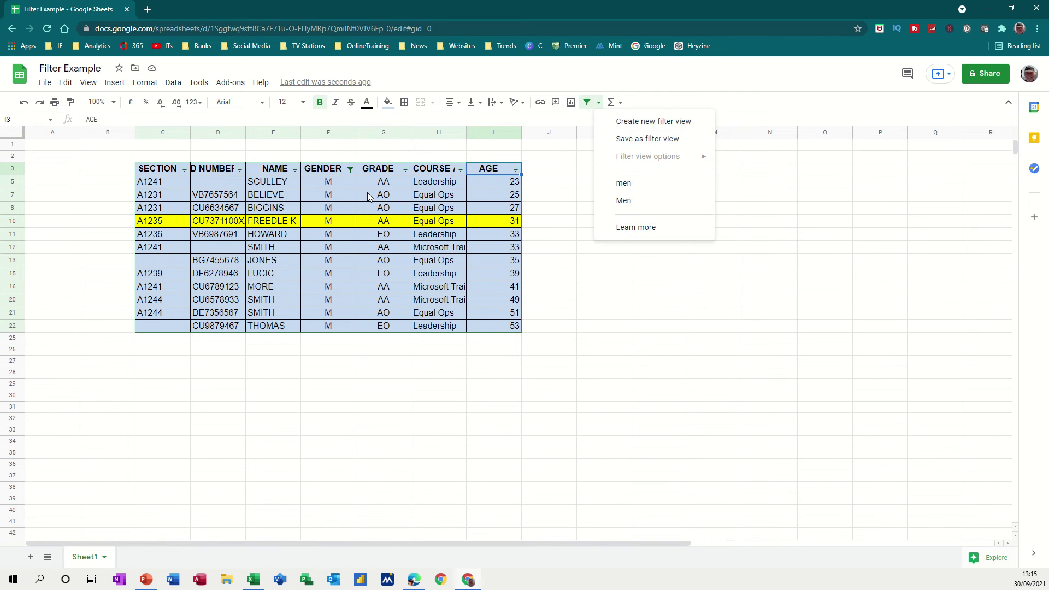
Widen the GENDER filter to include F and M, showing all 21 students
left_click(349, 169)
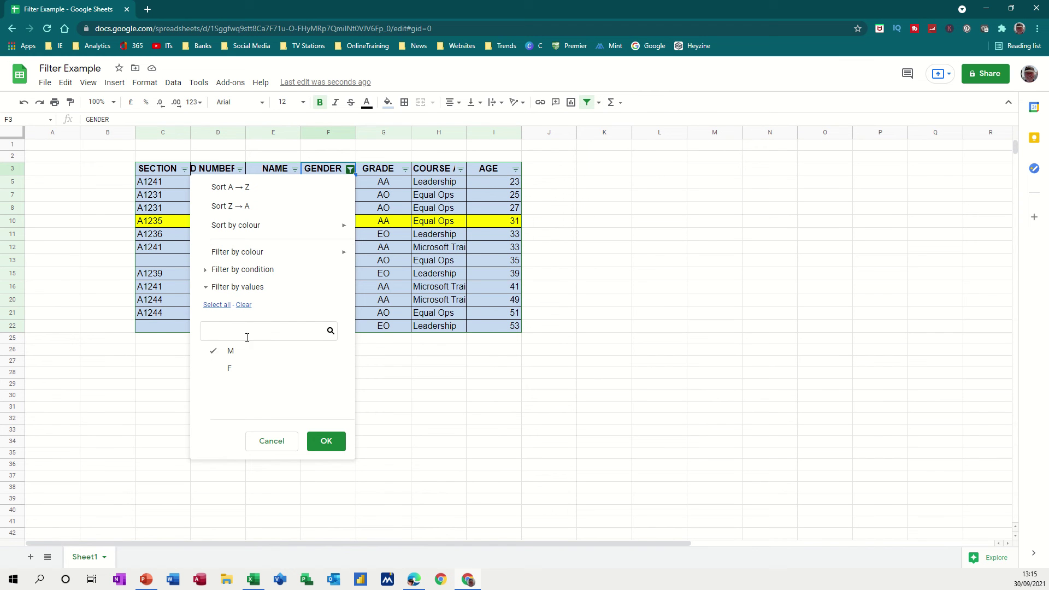
left_click(229, 368)
left_click(326, 441)
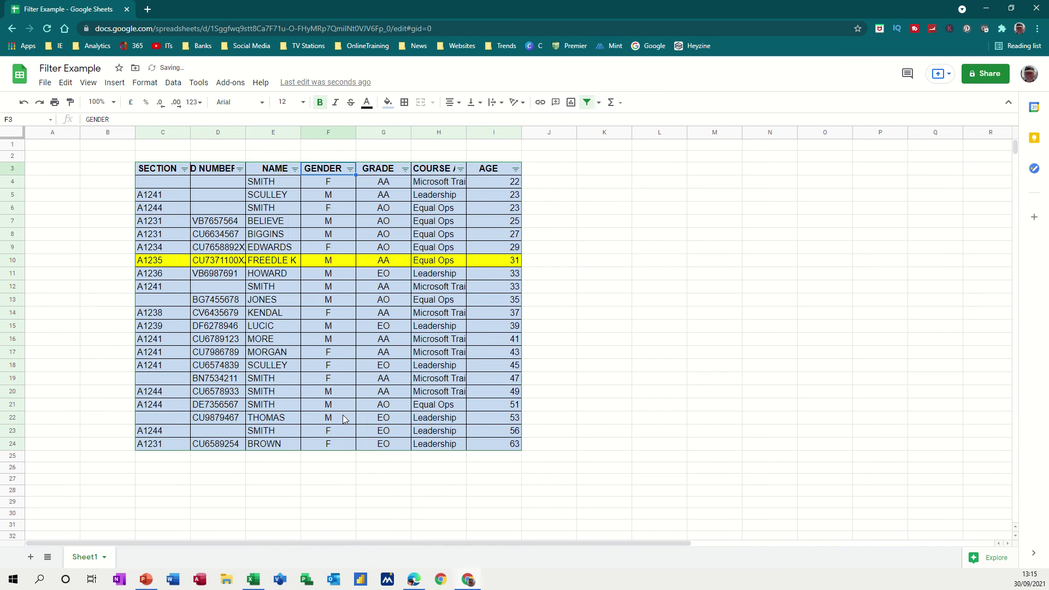
left_click(462, 235)
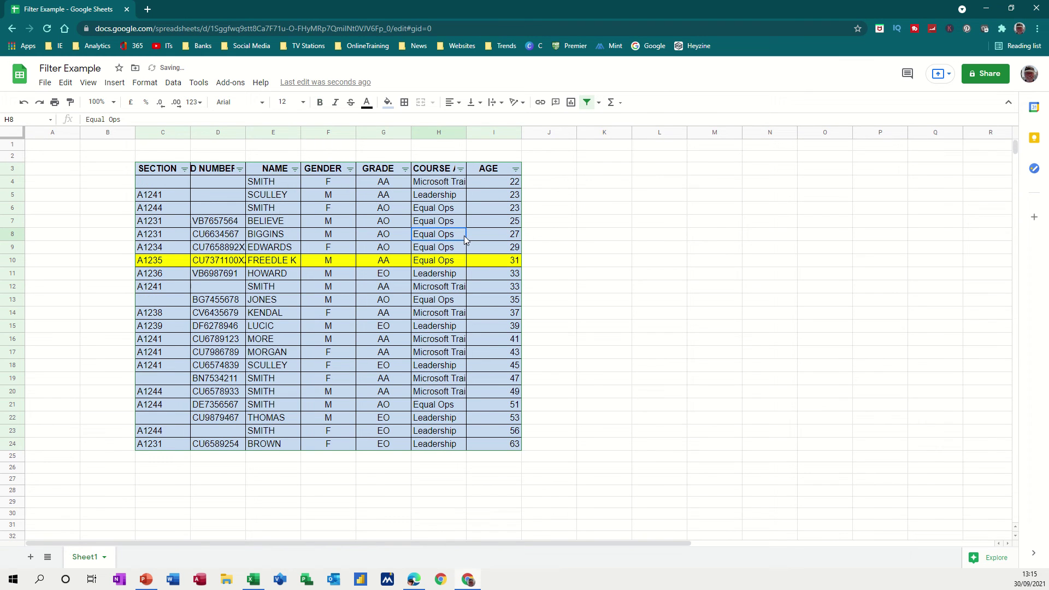
left_click(599, 104)
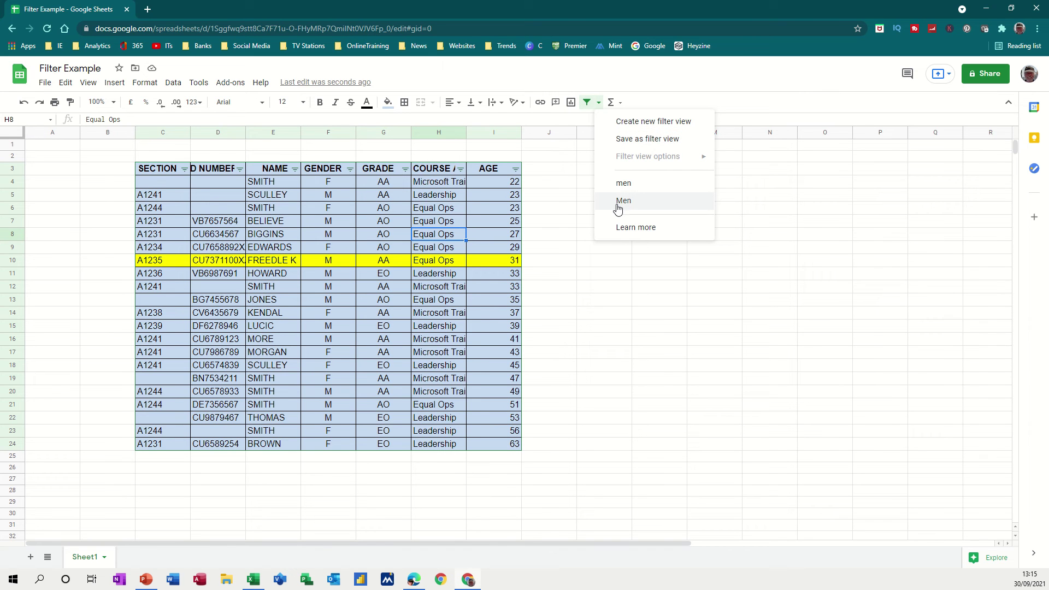
left_click(515, 169)
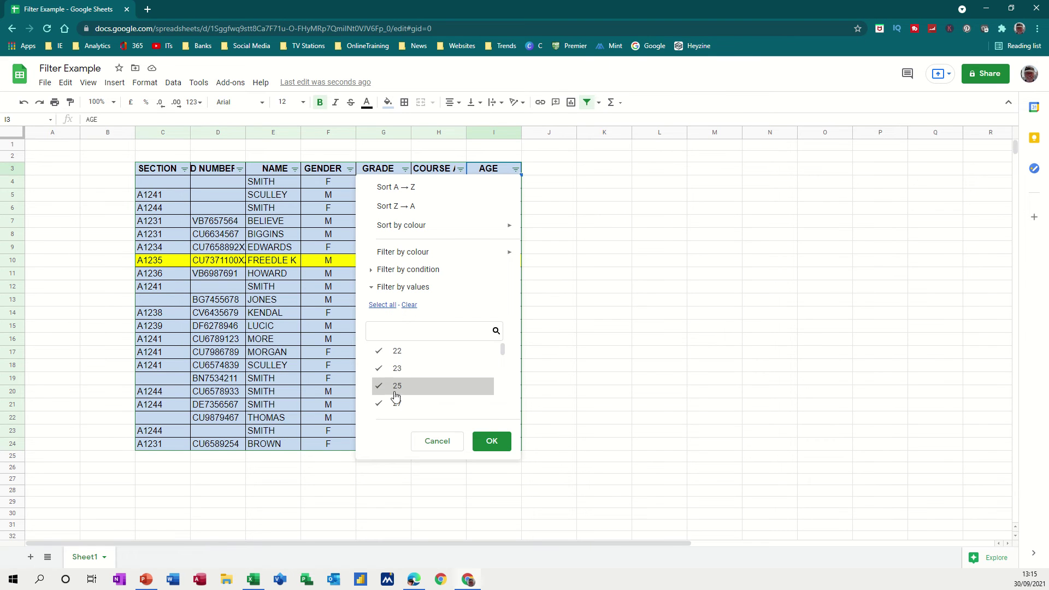
left_click(416, 270)
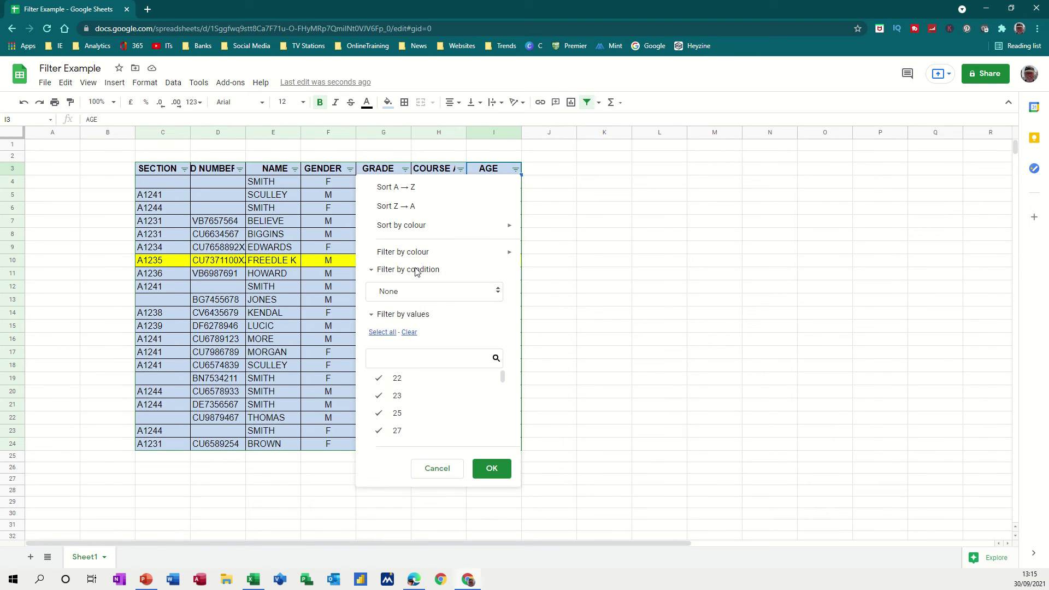
left_click(494, 298)
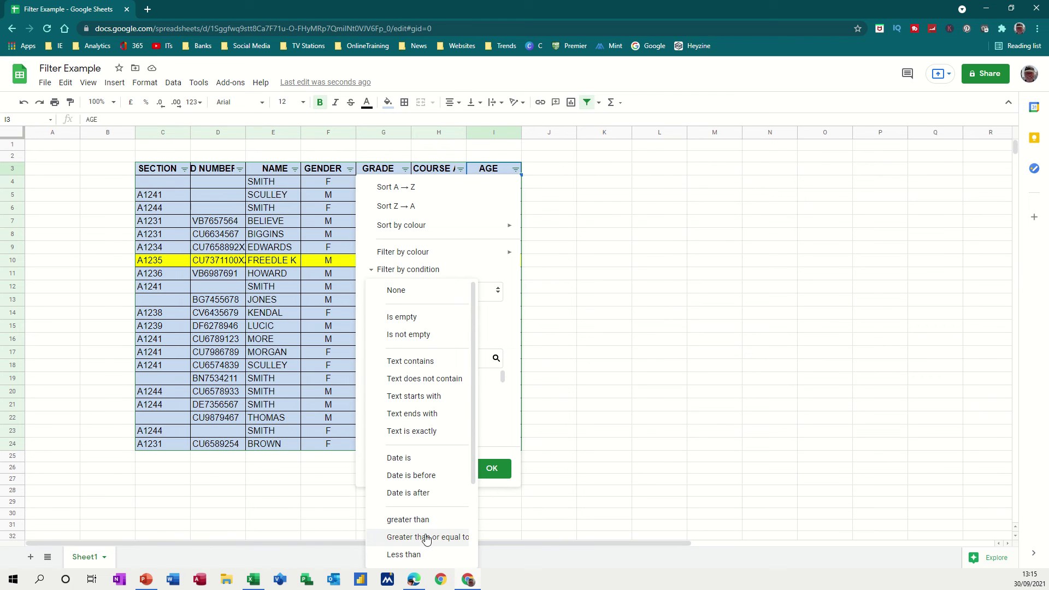
left_click(516, 435)
left_click(330, 469)
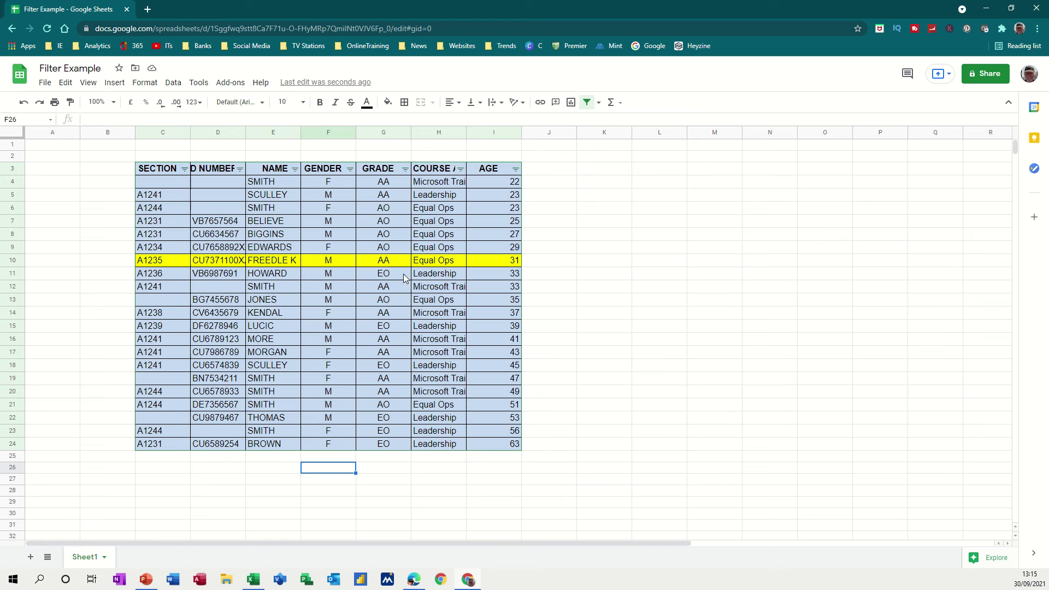
left_click(279, 221)
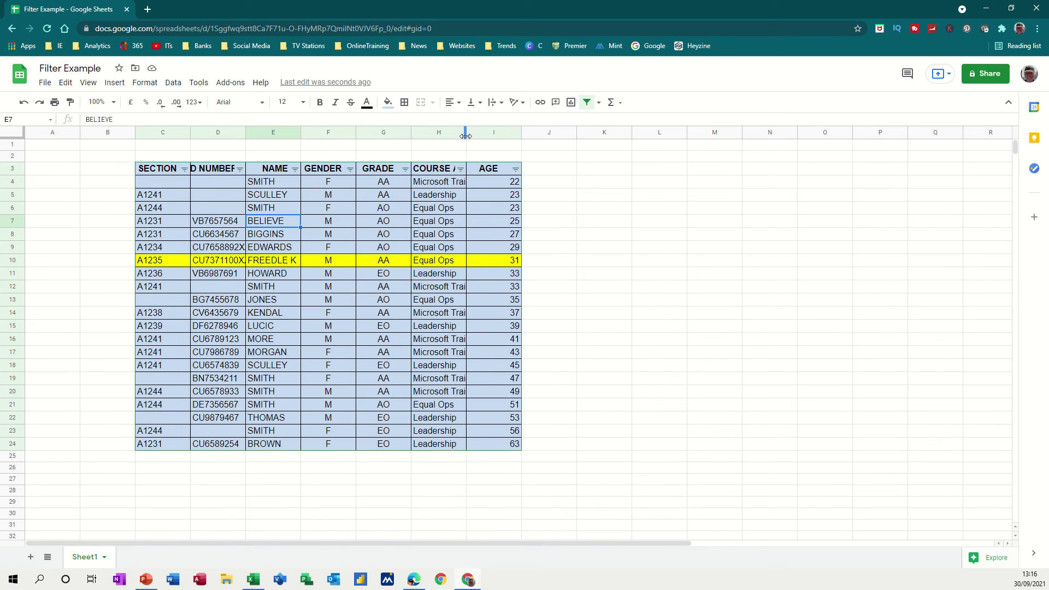
Widen column H and copy Microsoft Training from H4 into K1
left_click_drag(465, 136, 492, 136)
left_click(431, 182)
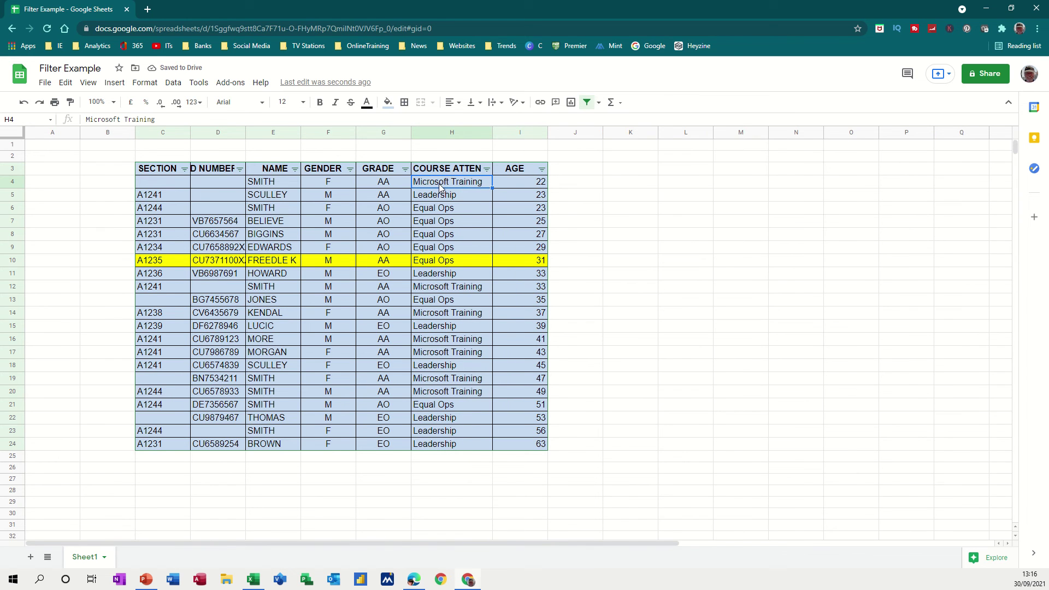
right_click(438, 182)
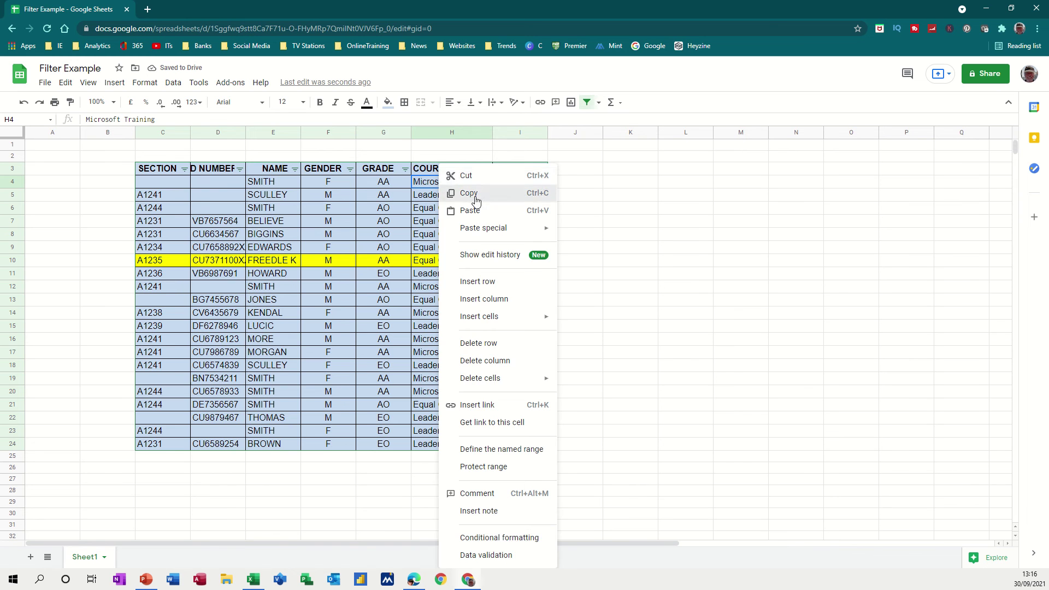
left_click(459, 193)
left_click(614, 145)
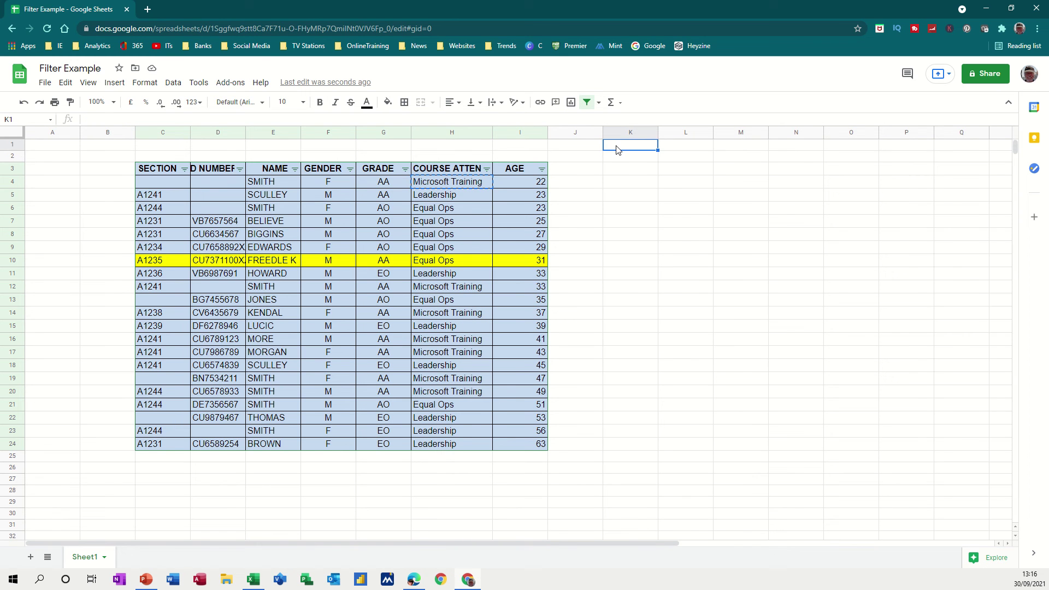
right_click(615, 145)
left_click(636, 194)
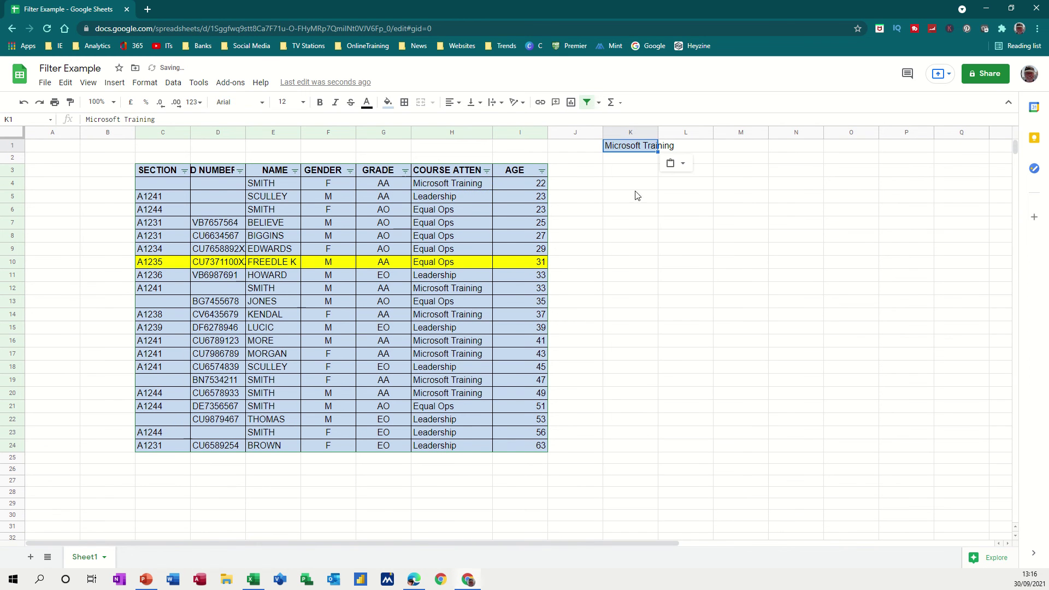
Copy Leadership from H5 into L1 and Equal Ops from H6 into M1
left_click(446, 197)
right_click(446, 196)
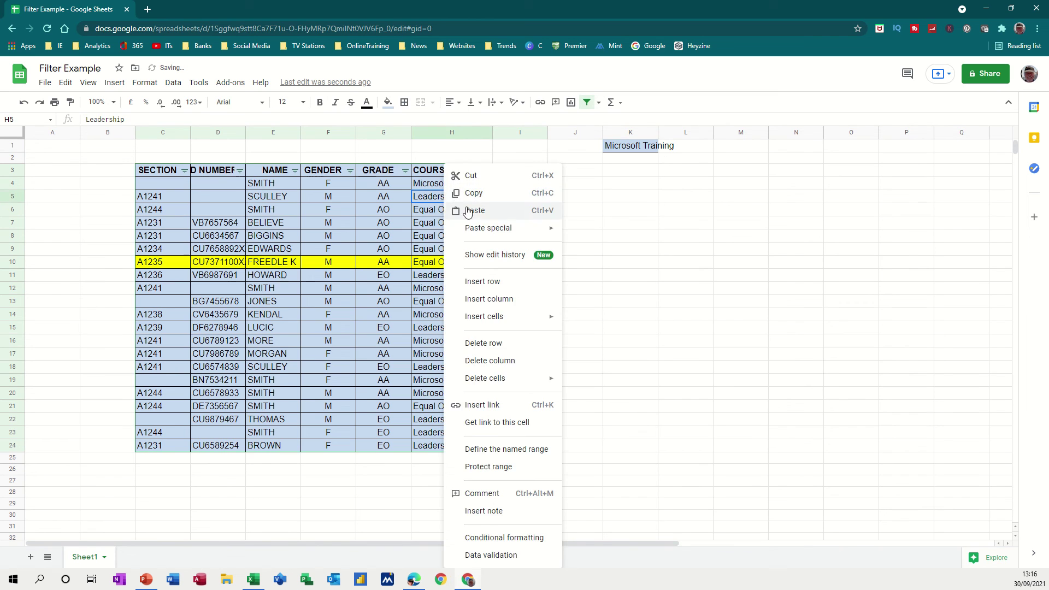
left_click(476, 195)
left_click(684, 147)
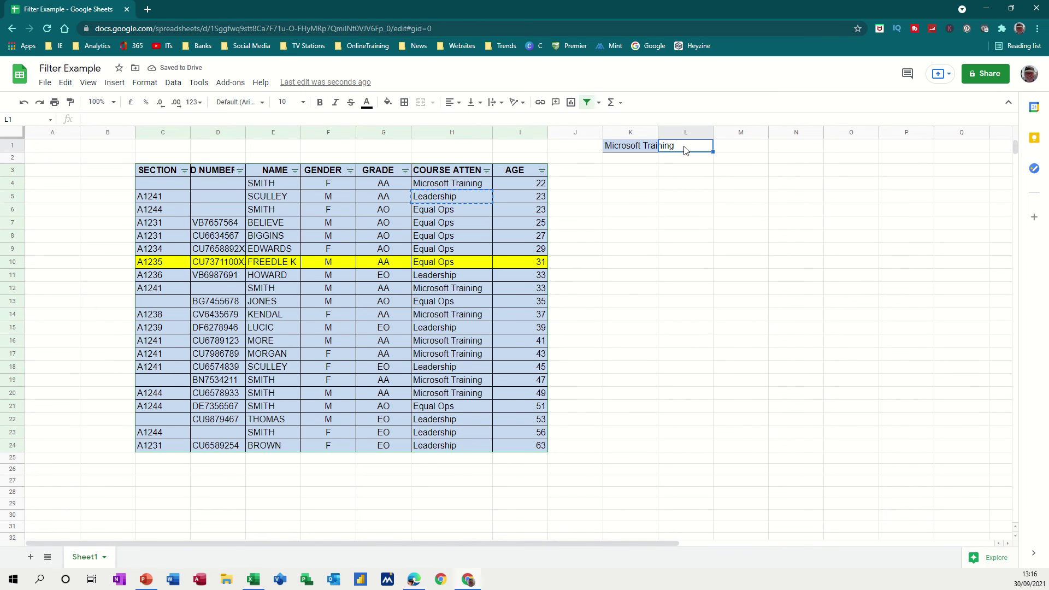
right_click(684, 147)
left_click(713, 193)
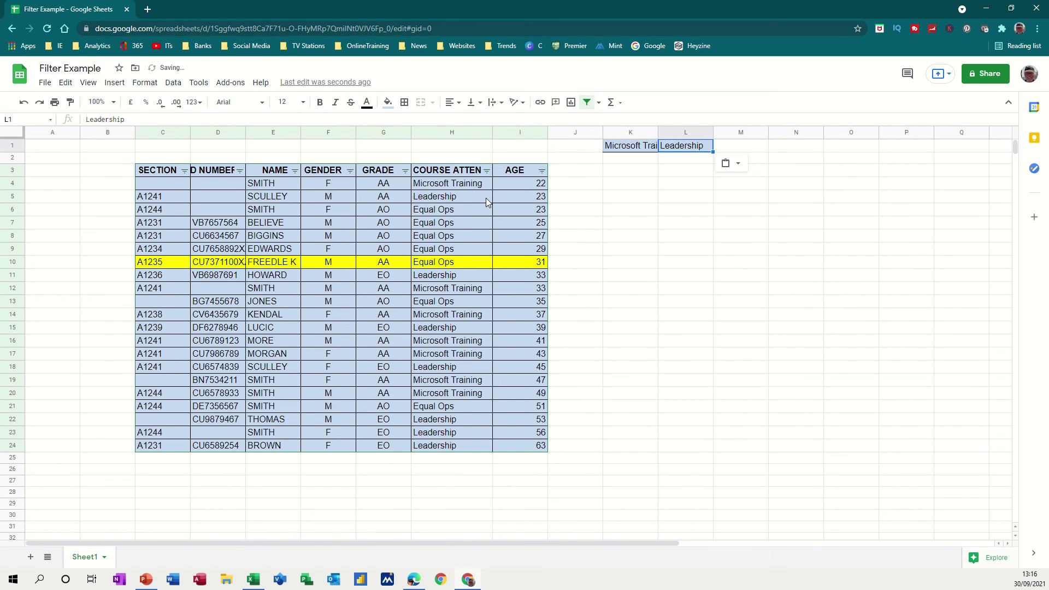
right_click(443, 210)
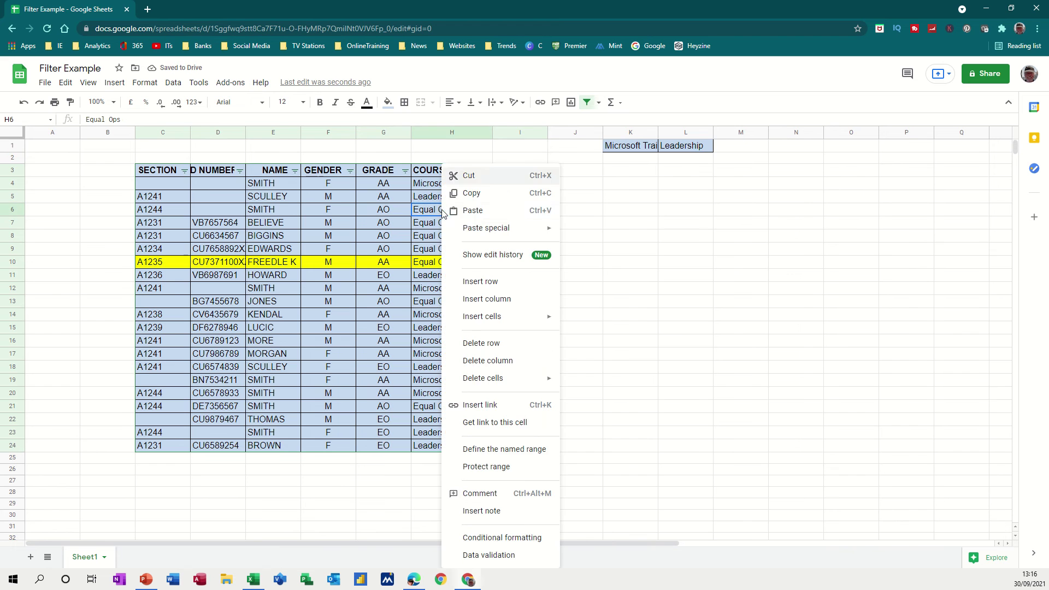
left_click(472, 192)
left_click(732, 149)
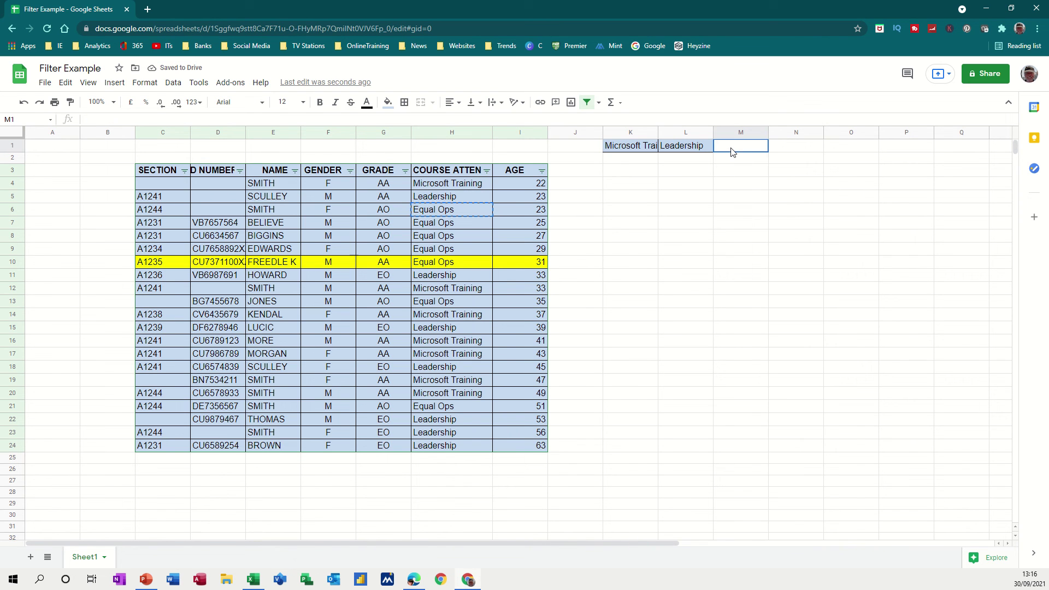
right_click(732, 150)
left_click(756, 195)
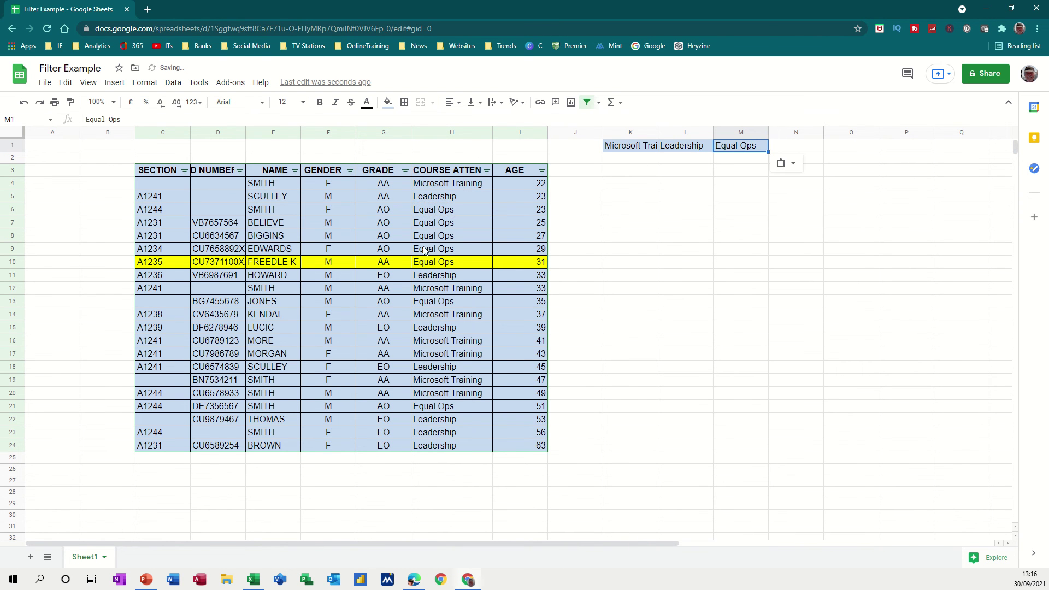
Select column H and enter 'course' in the Name box as its range name
left_click(610, 211)
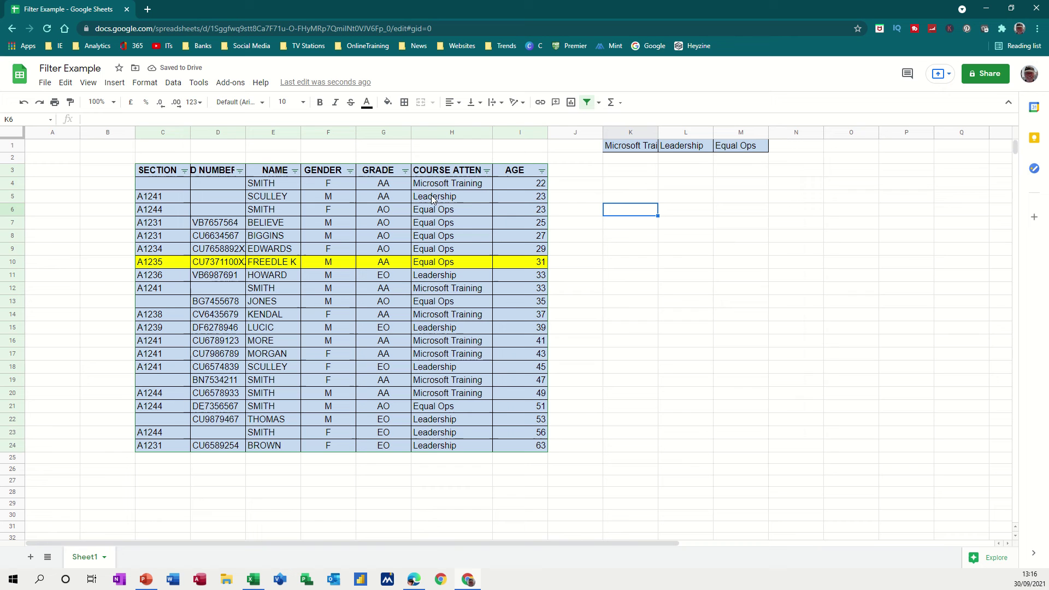
left_click(435, 132)
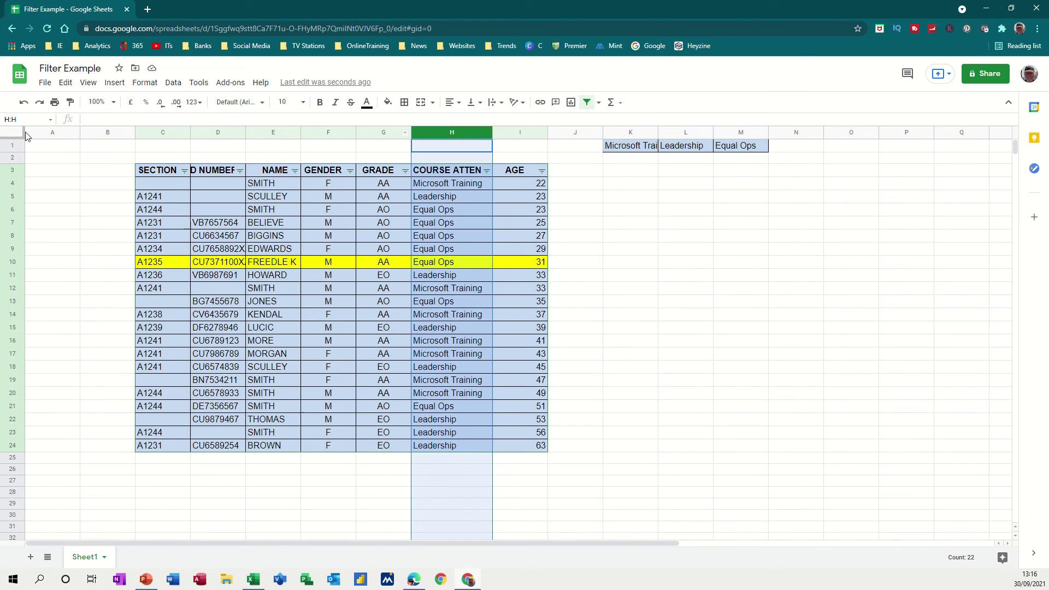
left_click(38, 120)
type("course")
key("Return")
Enter =countif(course,K1) in K2 so it counts 7 Microsoft Training attendees
left_click(620, 162)
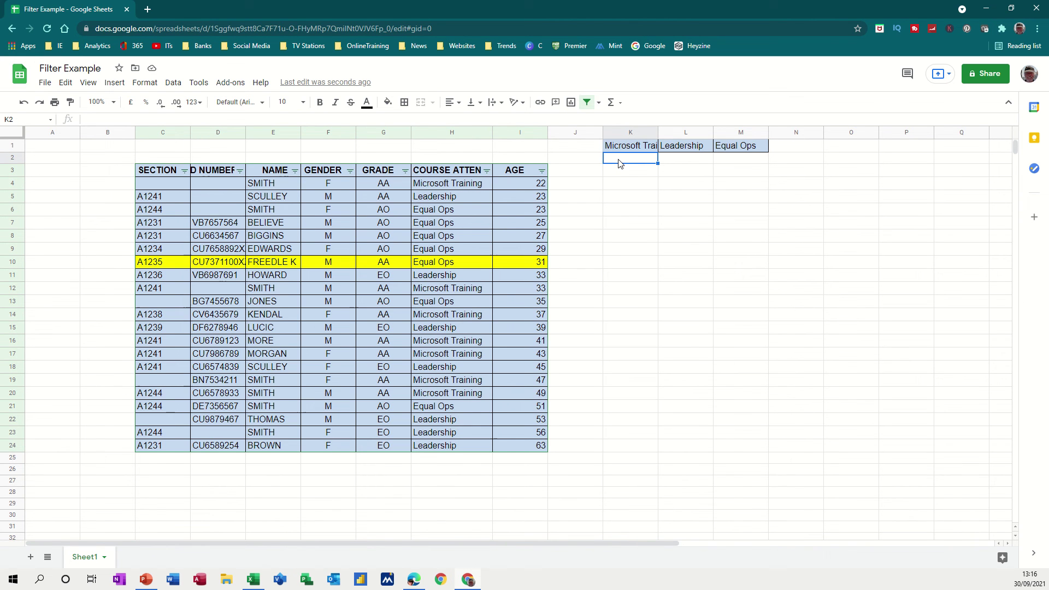
type("=cou")
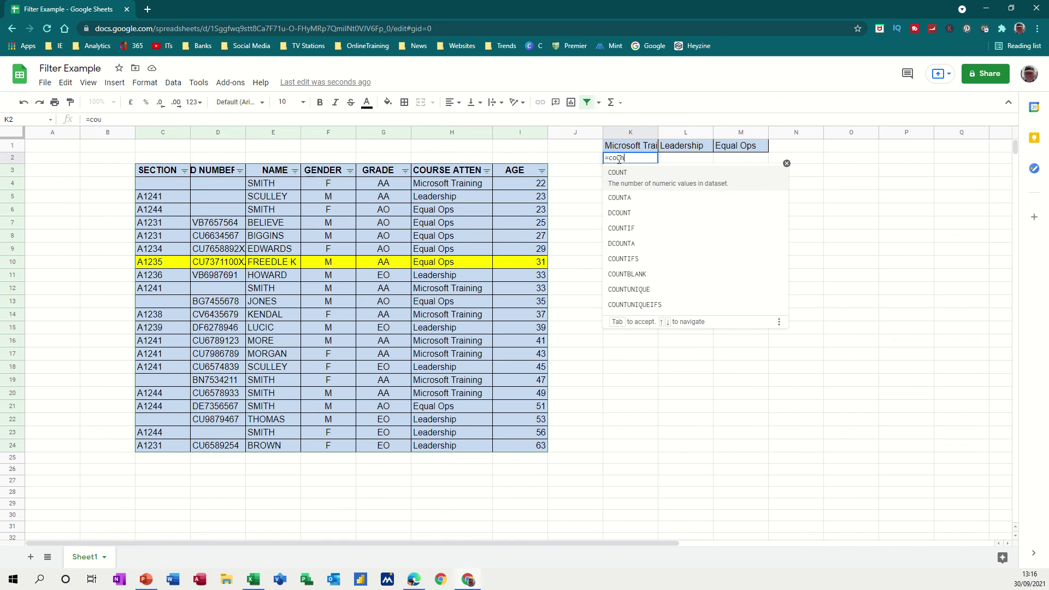
type("ntif(")
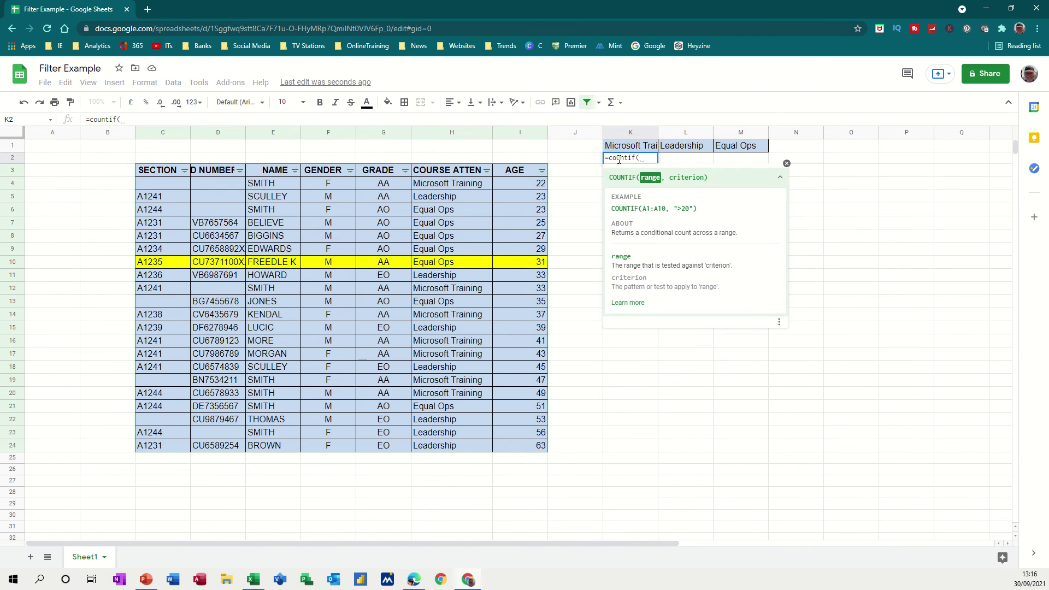
type("course")
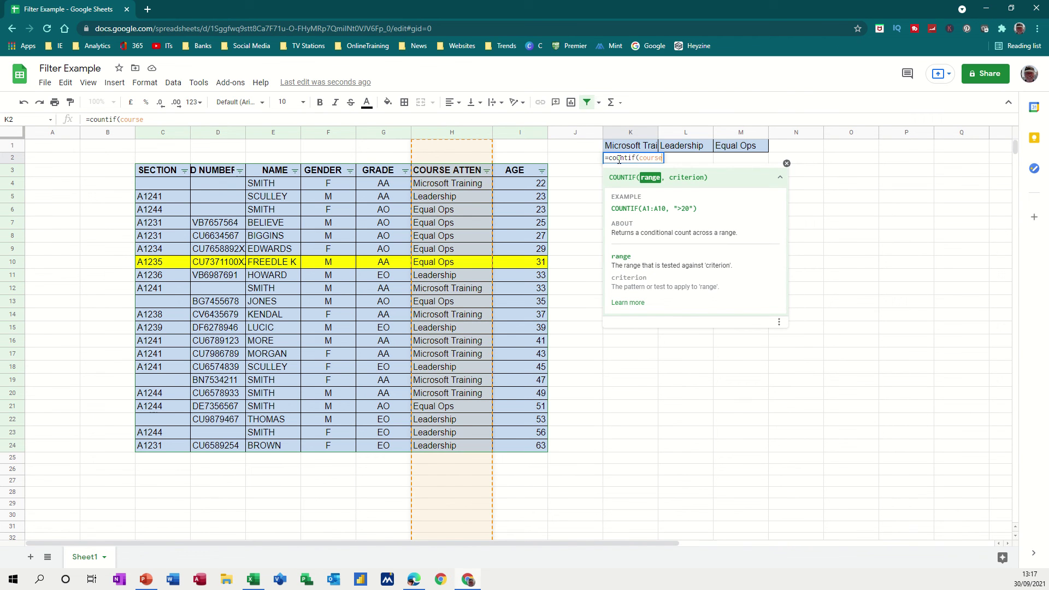
type(",")
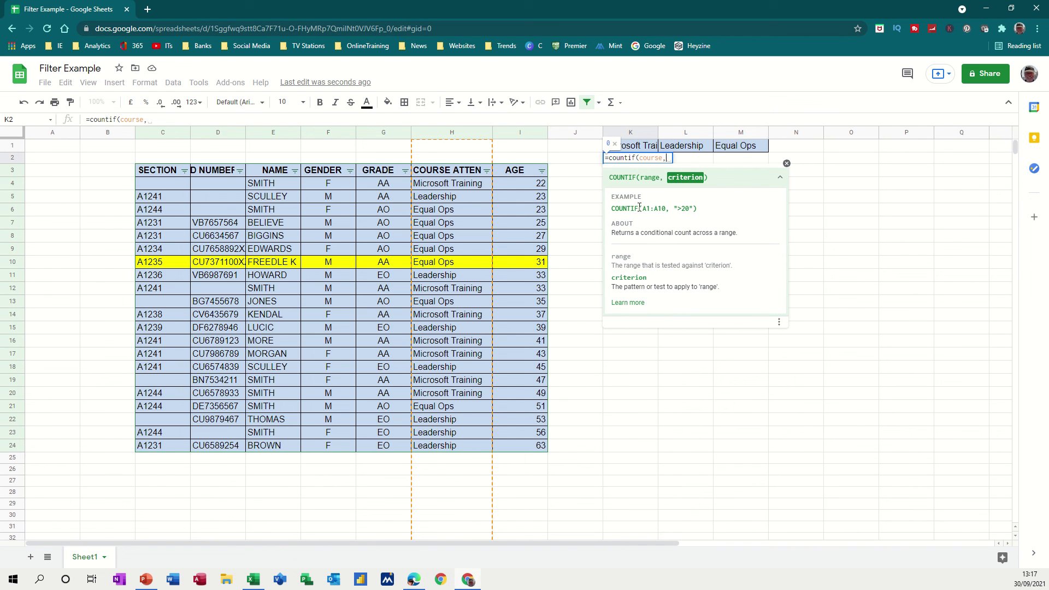
left_click(633, 148)
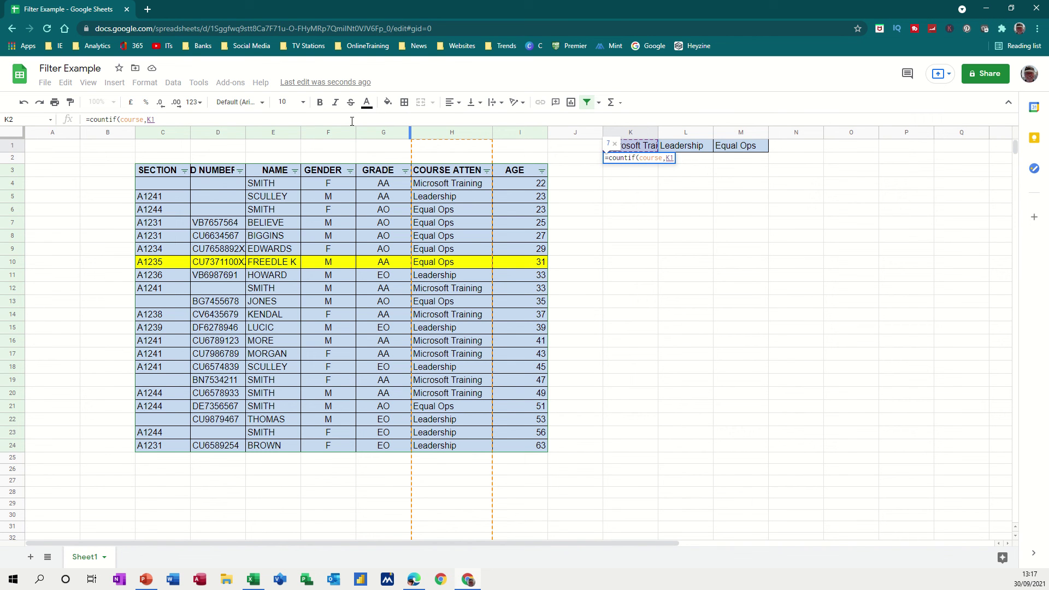
key("Return")
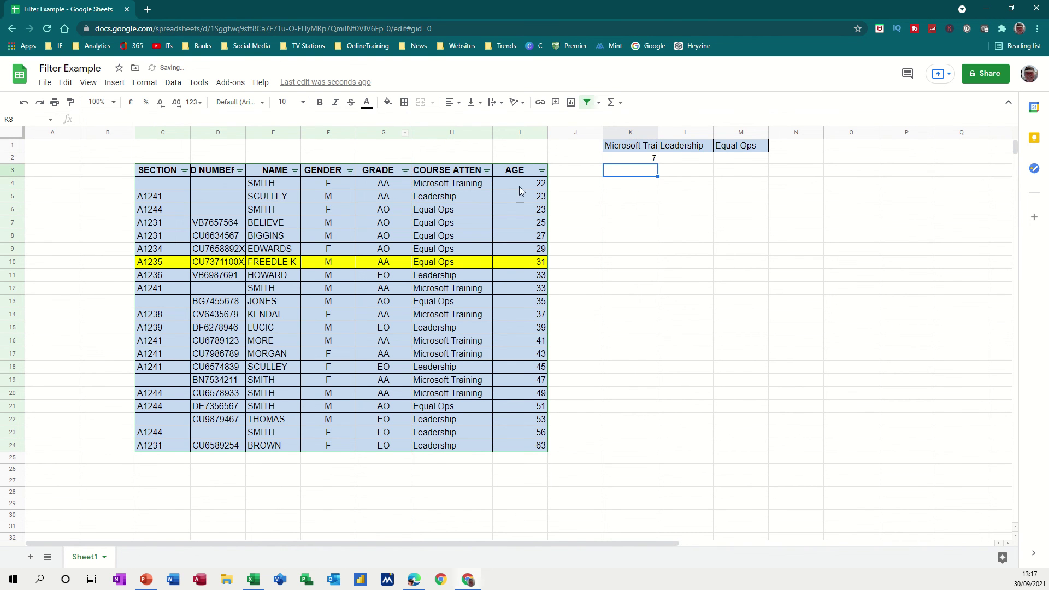
left_click(637, 161)
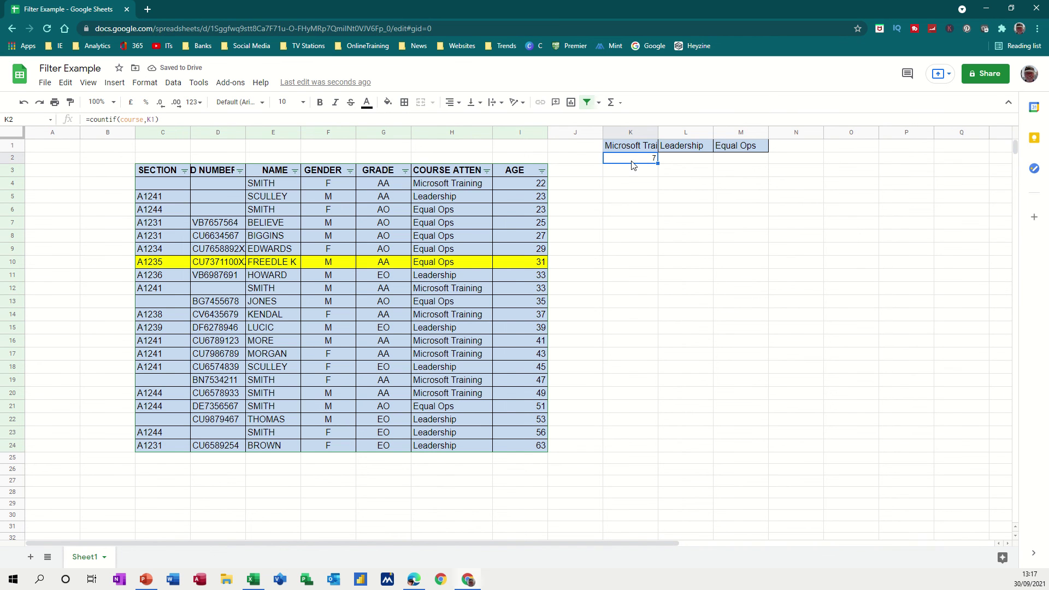
Auto-fit column K's width and fill Microsoft Training from H4 down into H5 and H6
double_click(656, 136)
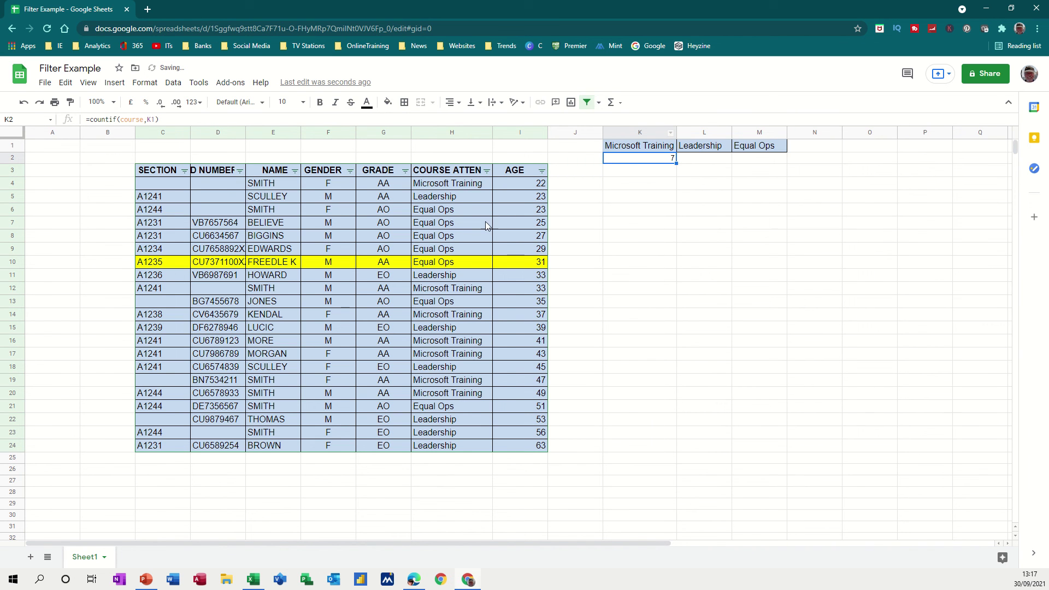
left_click(469, 186)
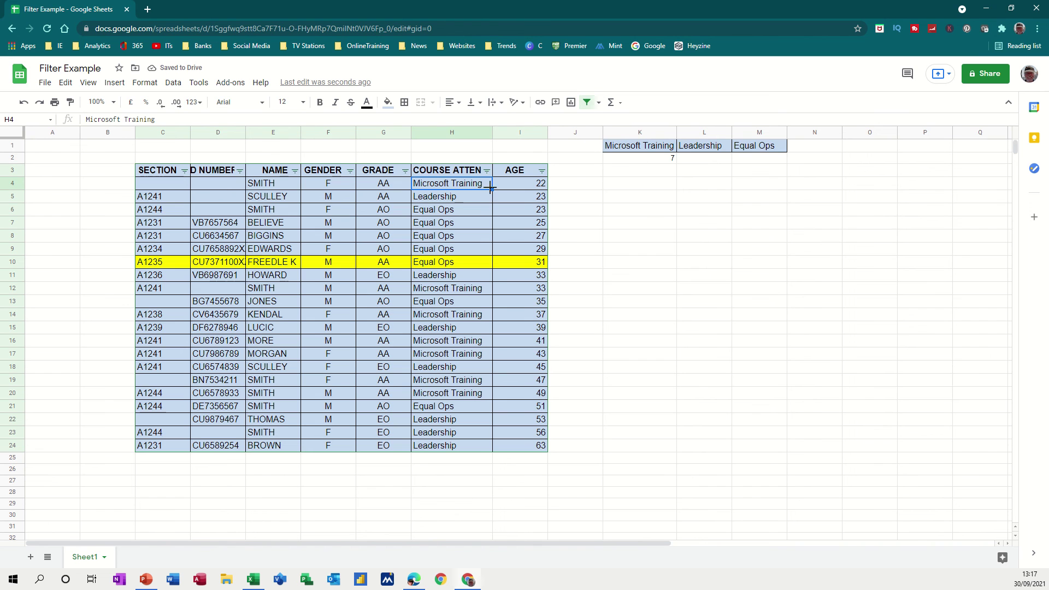
left_click_drag(491, 189, 485, 213)
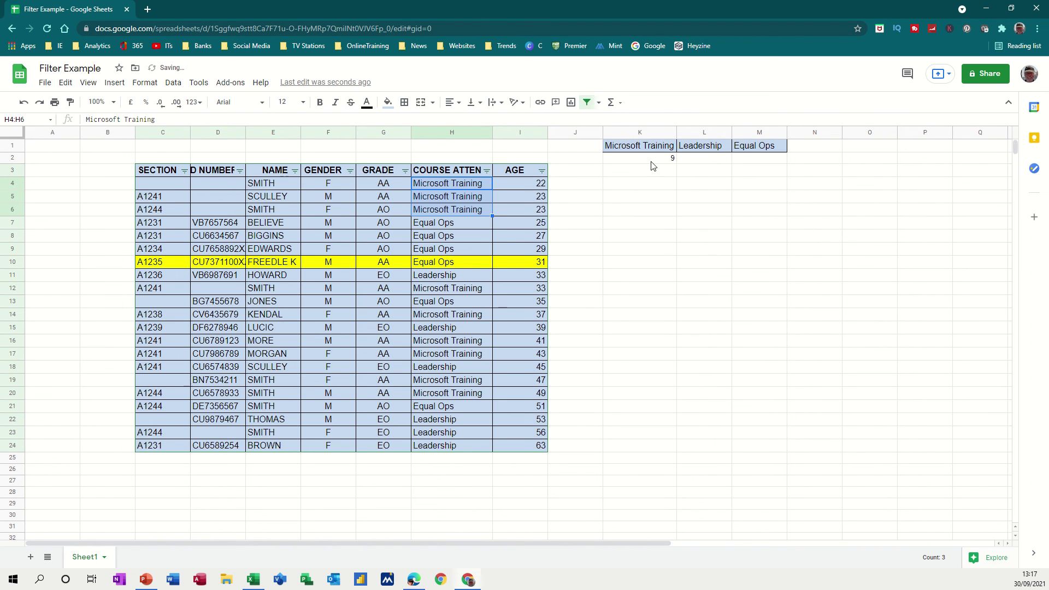
Copy the Microsoft Training entry from H19 into H27
left_click(446, 484)
left_click(445, 382)
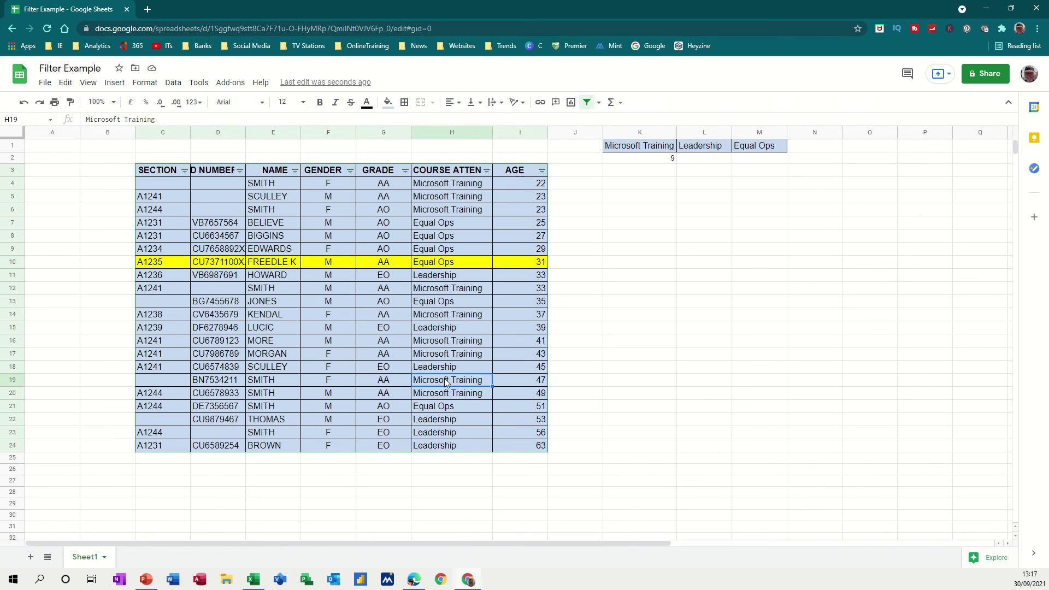
right_click(446, 382)
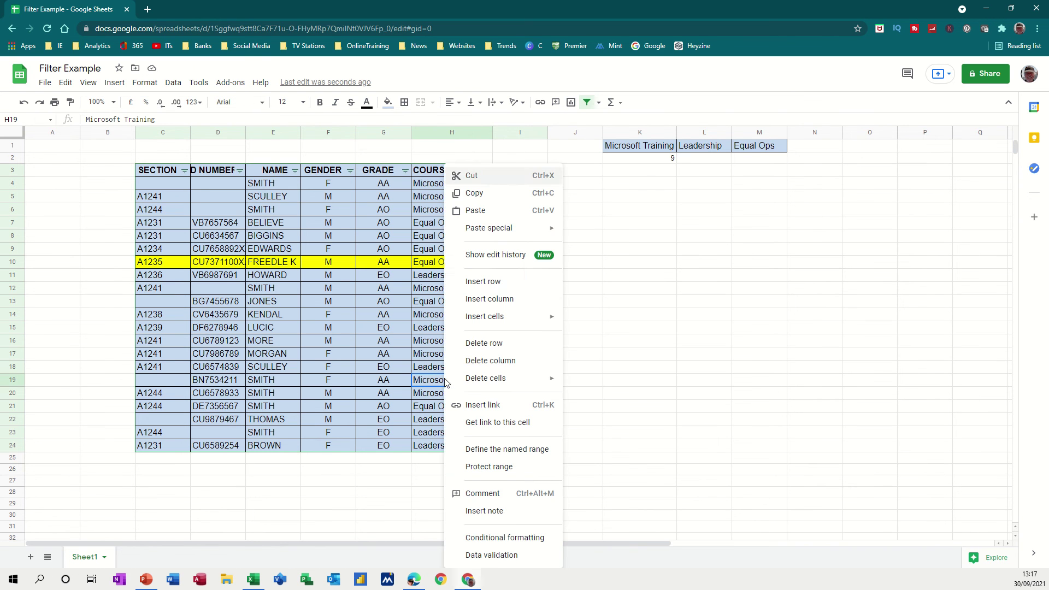
left_click(478, 193)
right_click(434, 485)
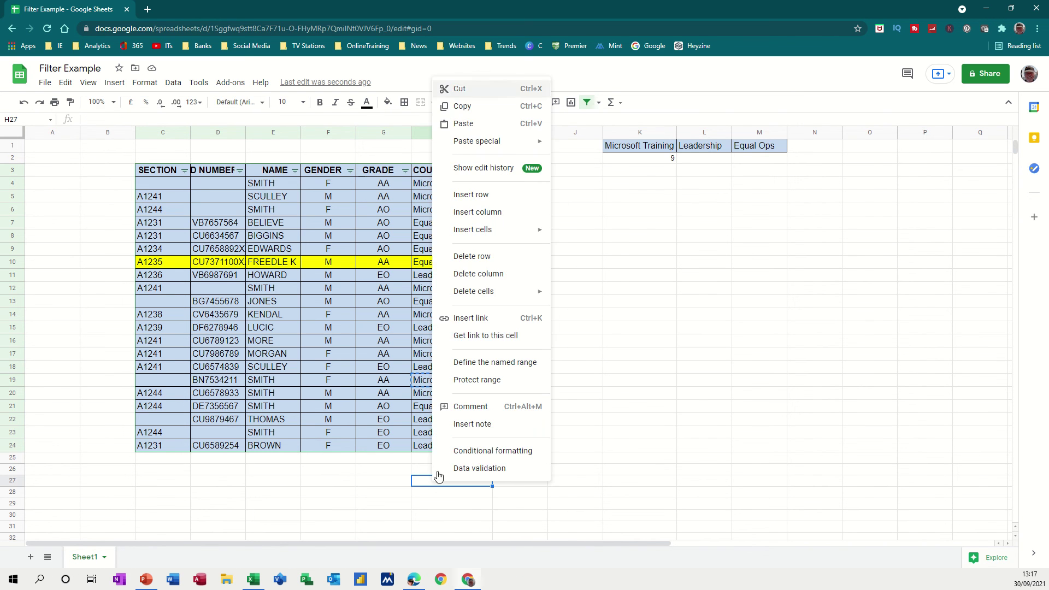
left_click(462, 131)
Name column H as the range 'course'
left_click(451, 132)
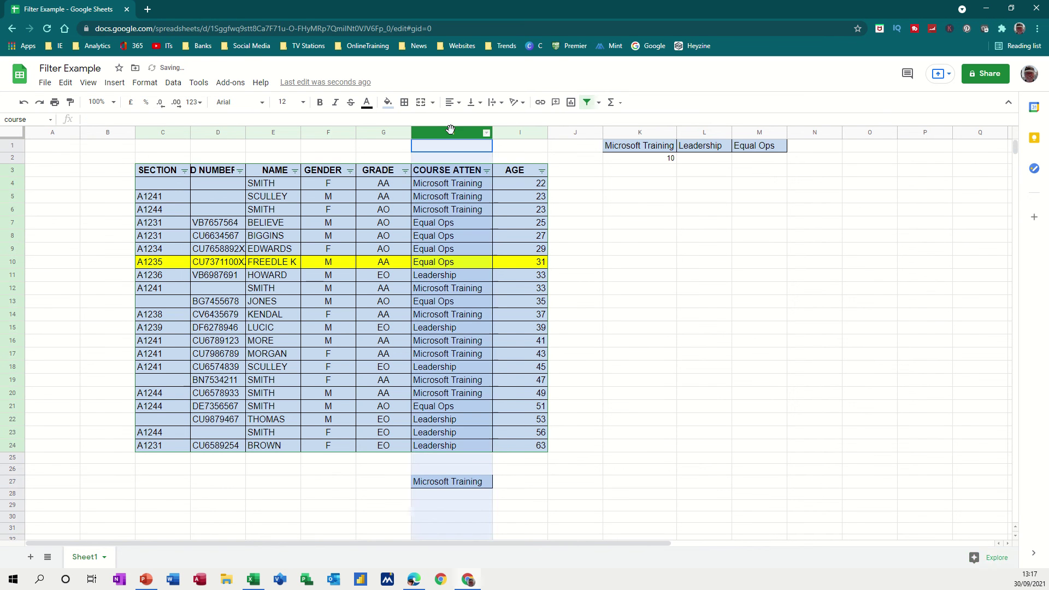
left_click(18, 120)
type("course")
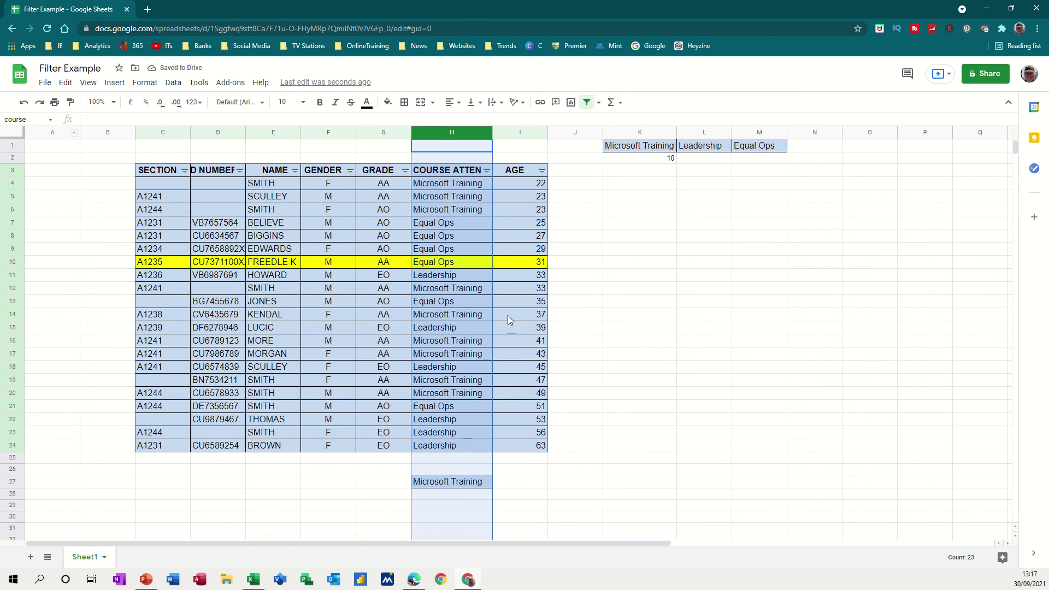
left_click(449, 515)
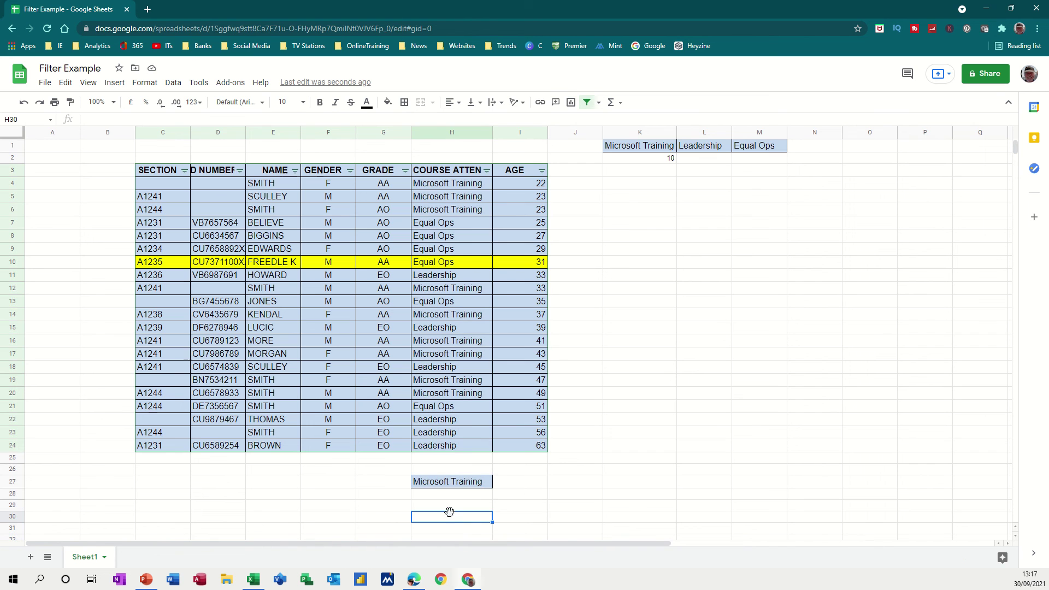
Extend K2's COUNTIF to L2:M2 and fill Equal Ops into H22:H23, giving 10, 4, 8
left_click(641, 161)
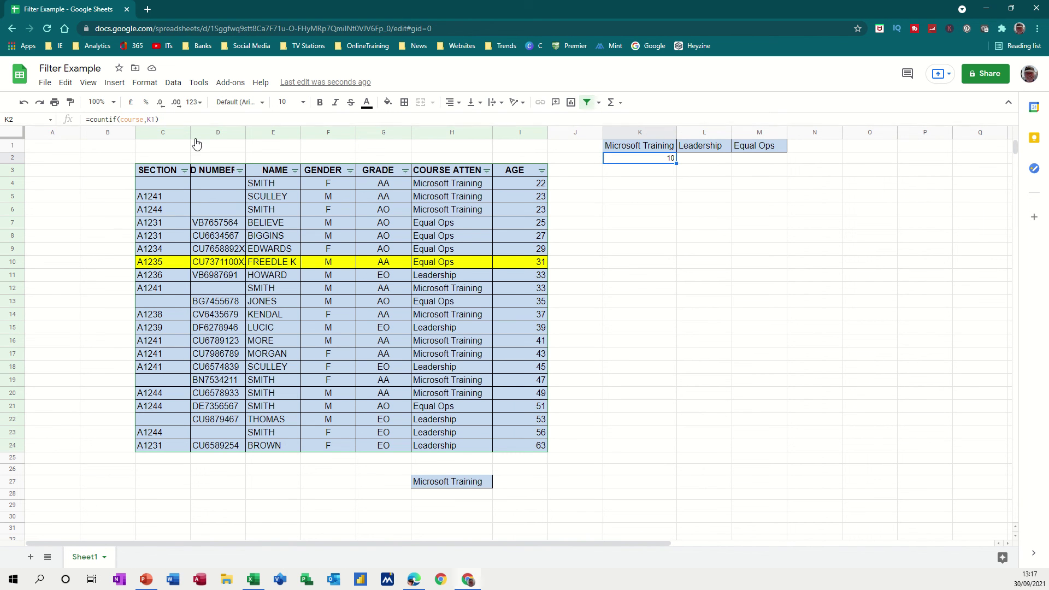
left_click_drag(676, 163, 756, 170)
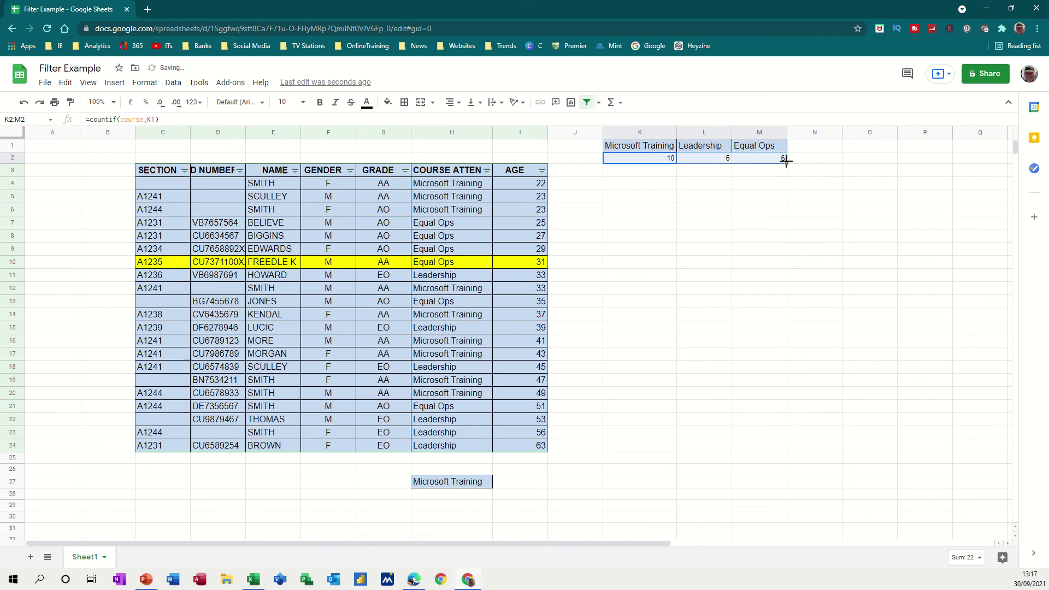
left_click(442, 407)
left_click_drag(492, 413, 490, 439)
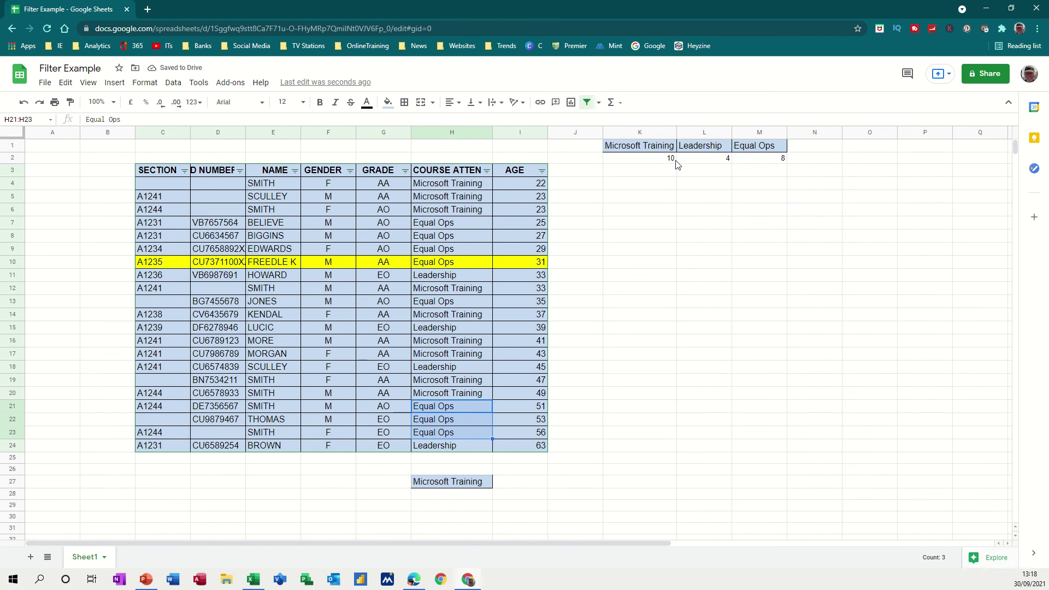
left_click(653, 160)
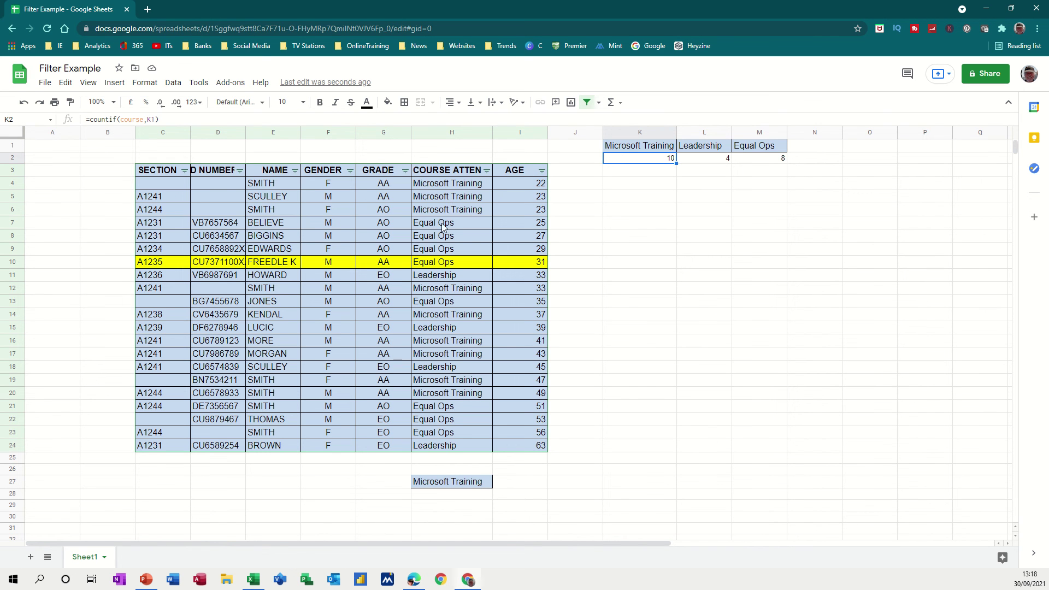
left_click(486, 171)
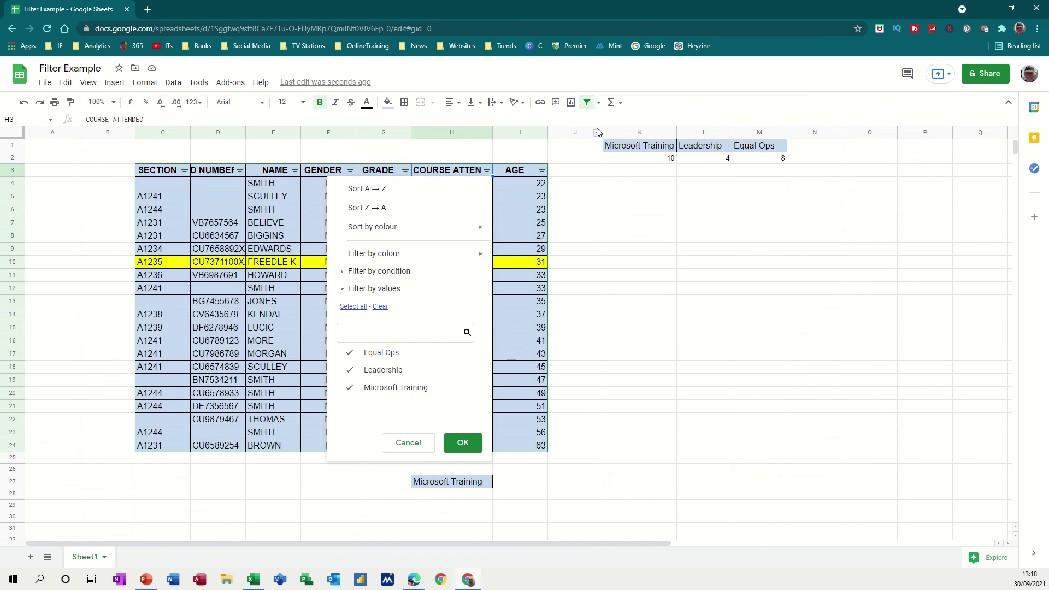
left_click(173, 83)
mouse_move(193, 90)
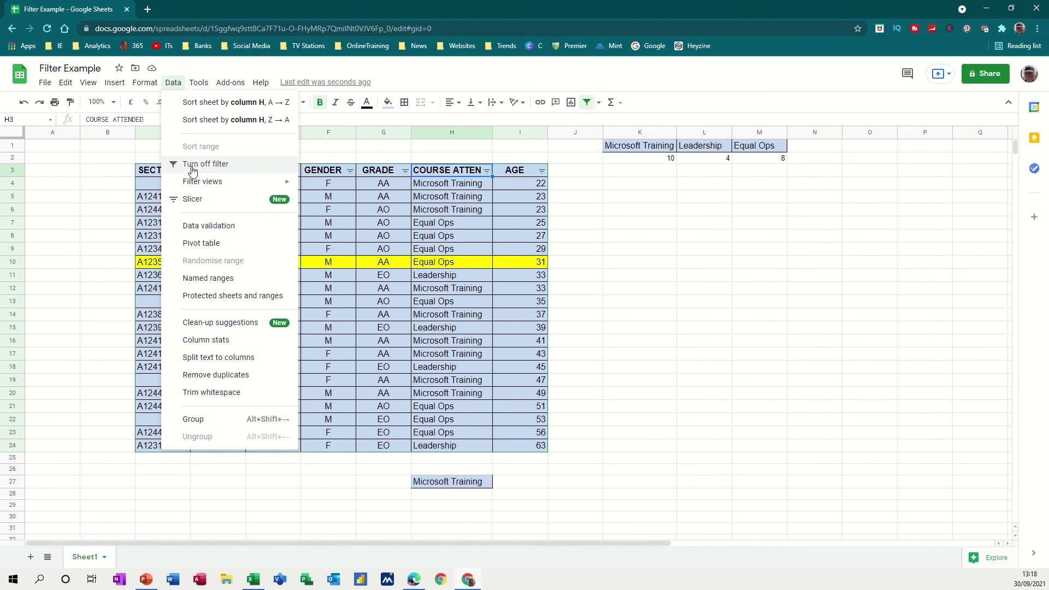
mouse_move(218, 186)
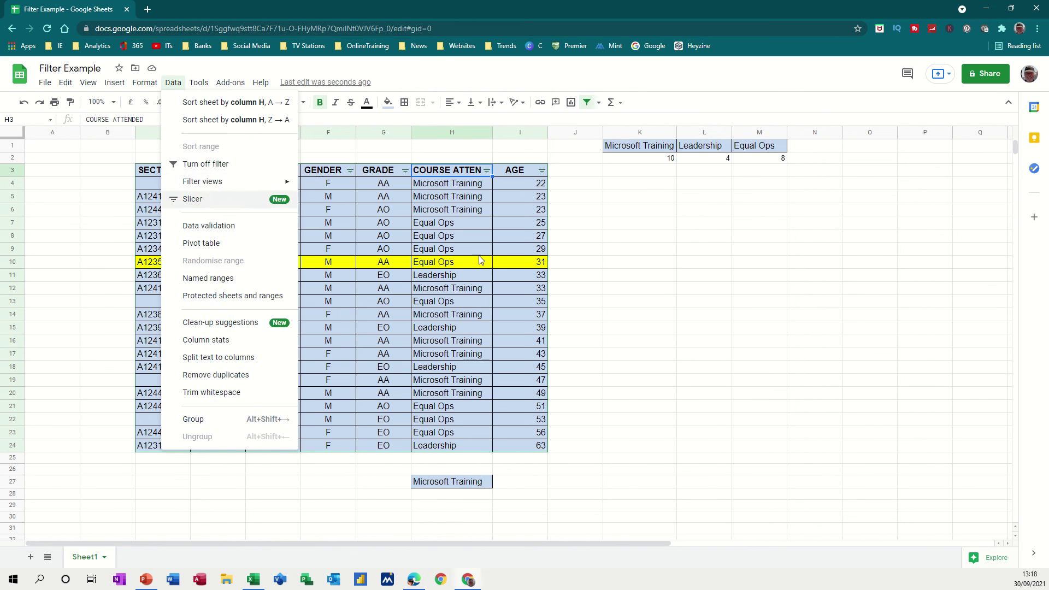
left_click(468, 297)
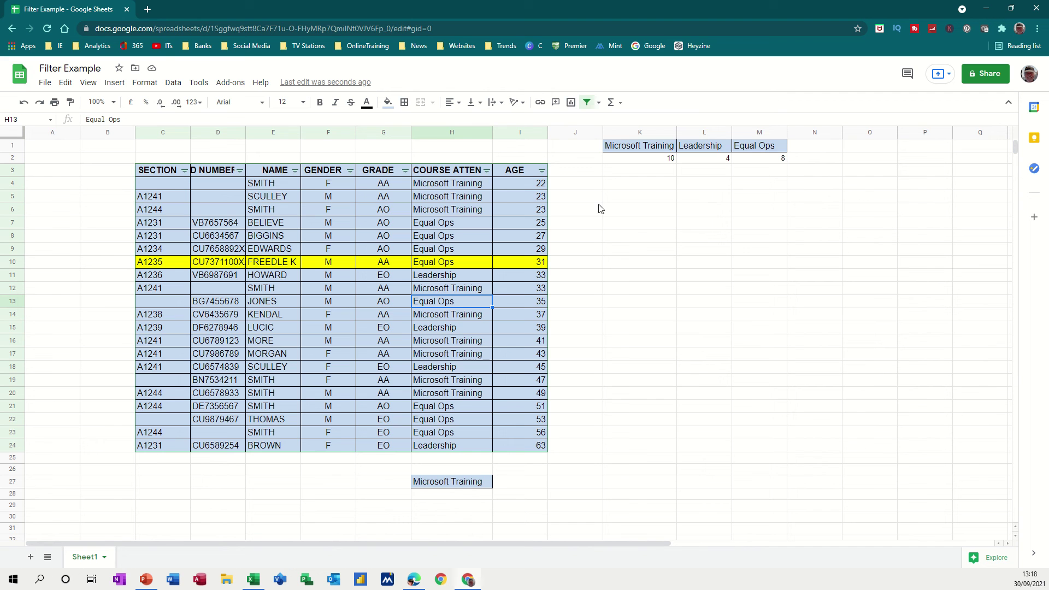
left_click(486, 171)
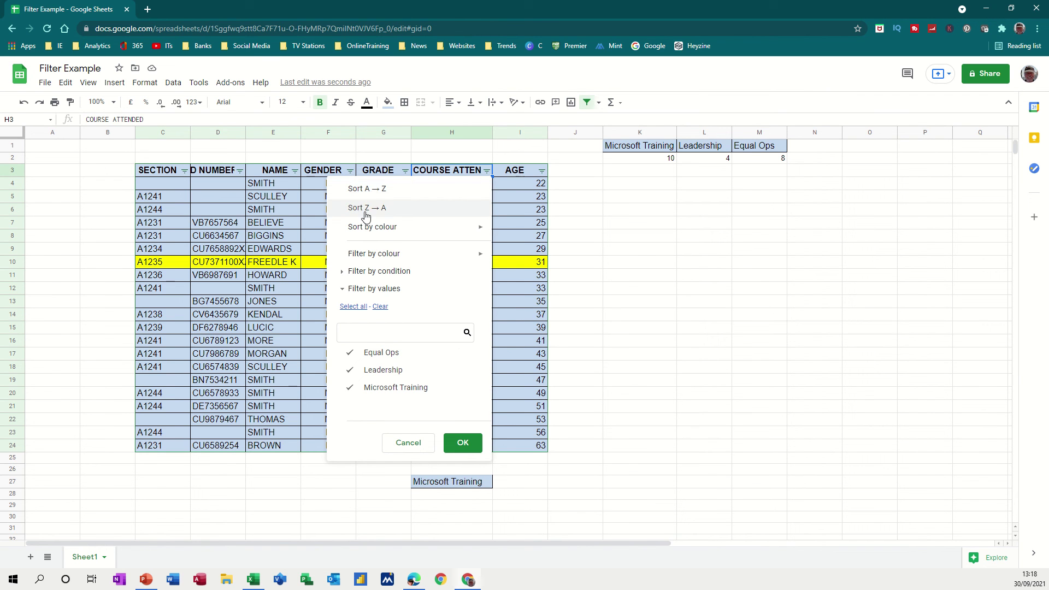
mouse_move(374, 230)
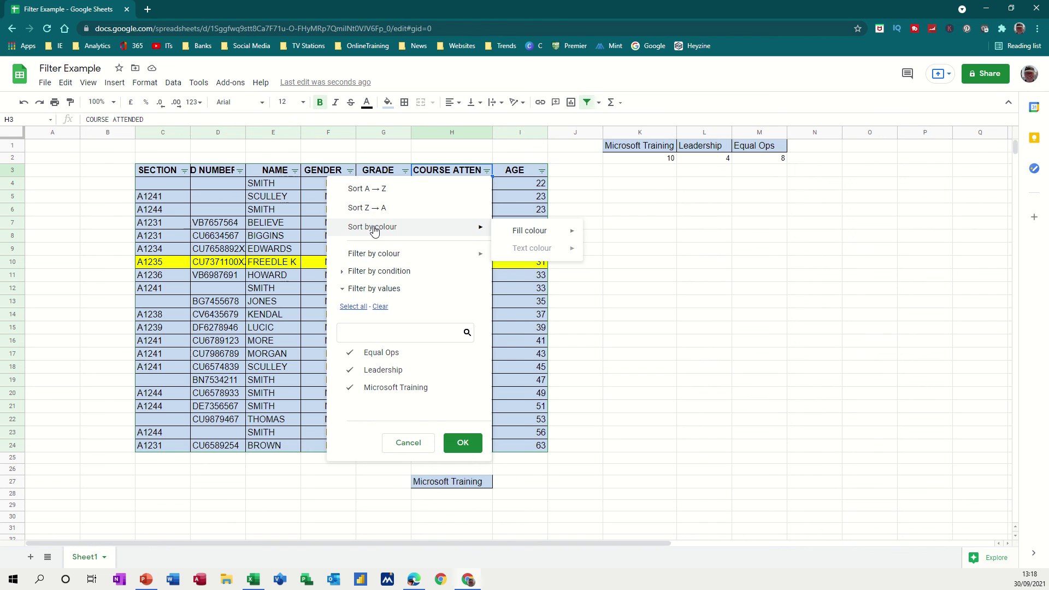
mouse_move(510, 230)
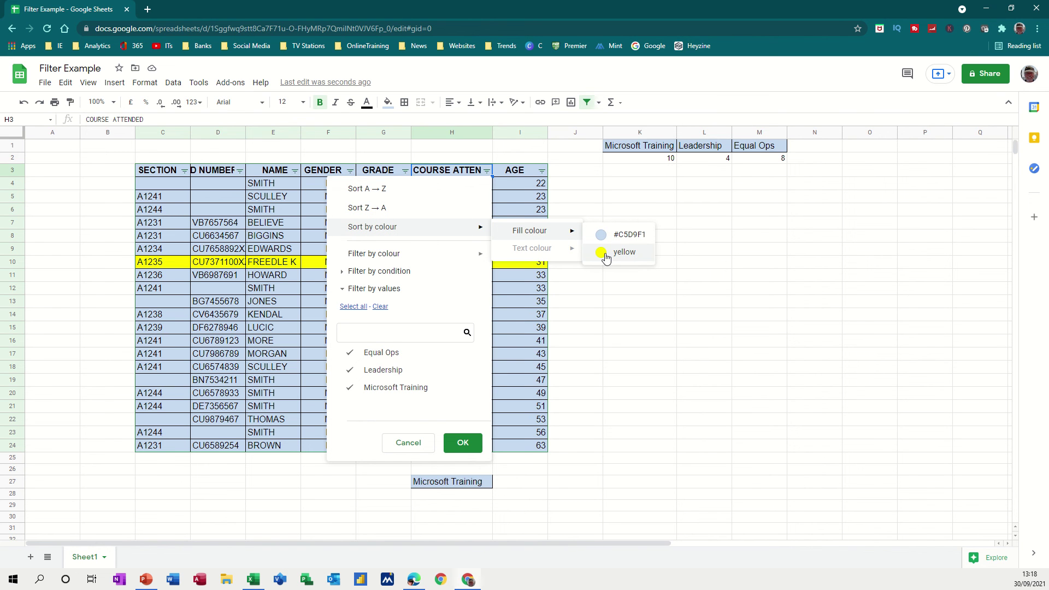
left_click(516, 315)
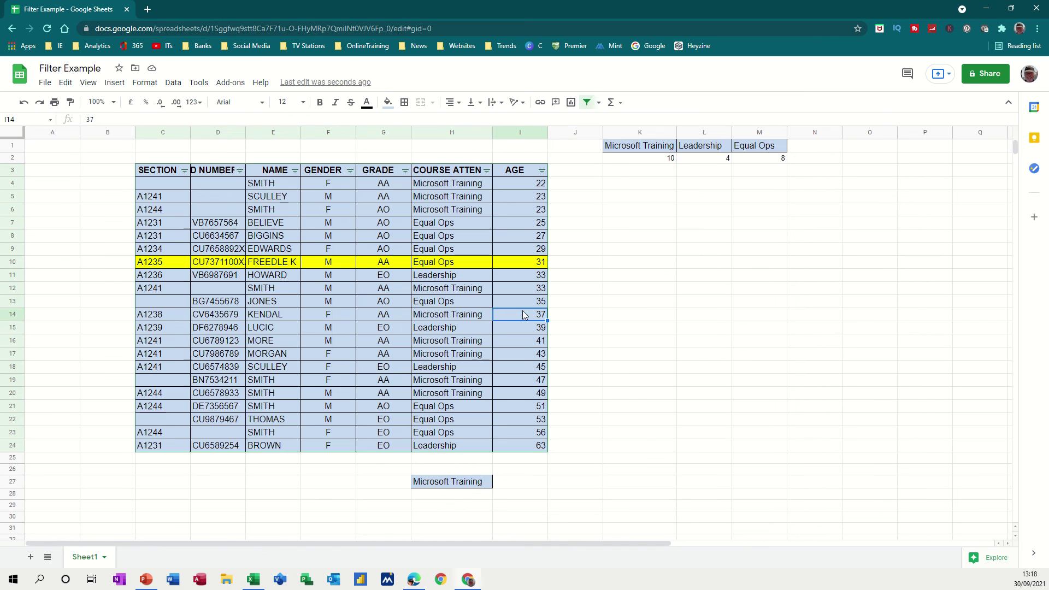